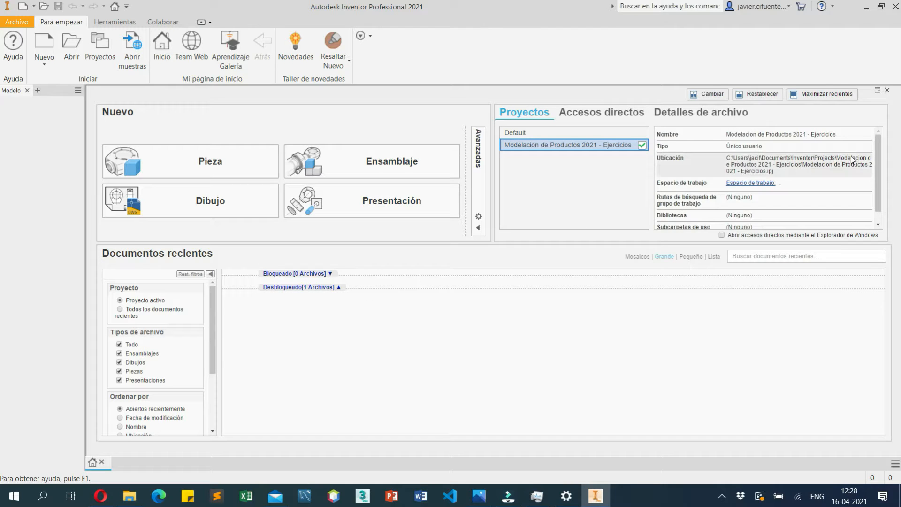
Open the part file "2 - Bocetos y restricciones.ipt" from the active project's workspace.
{"action": "left_click", "coordinate": [758, 185]}
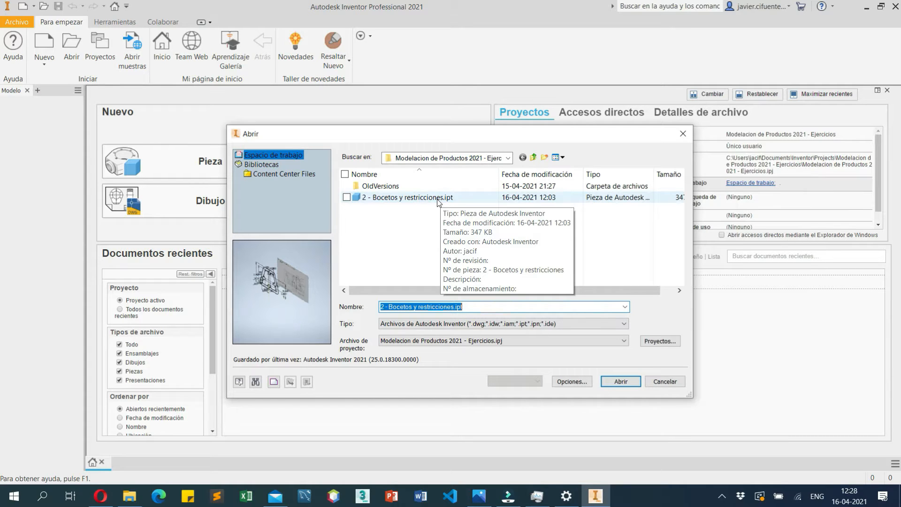
{"action": "left_click", "coordinate": [437, 199]}
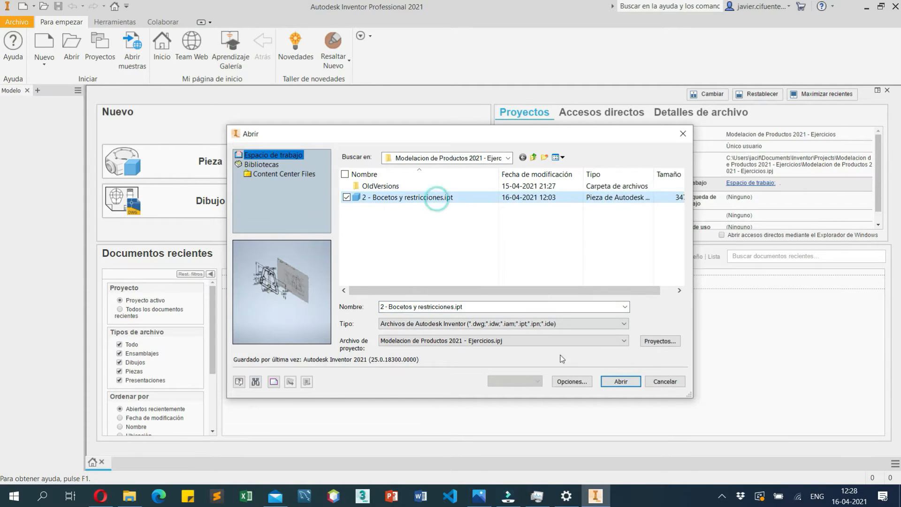
{"action": "left_click", "coordinate": [619, 383]}
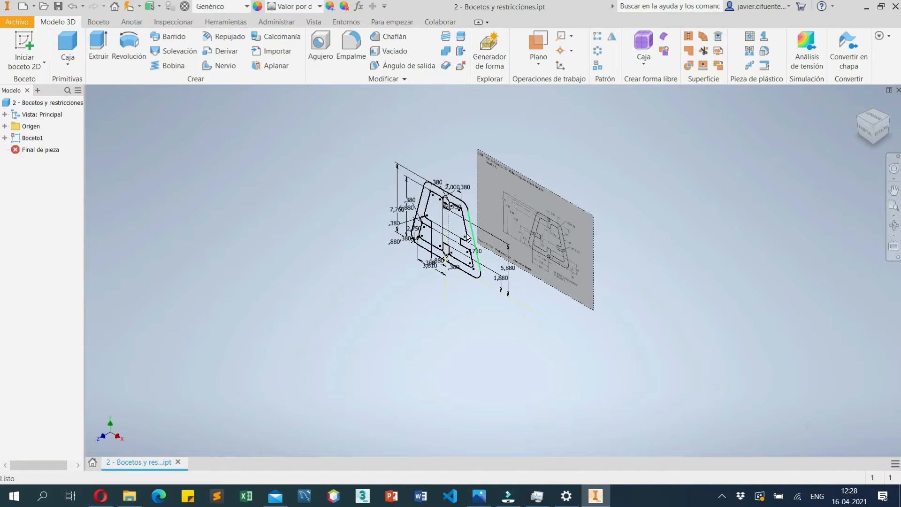
{"action": "left_click", "coordinate": [866, 136]}
{"action": "scroll", "coordinate": [444, 264], "scroll_direction": "up", "scroll_amount": 2}
{"action": "scroll", "coordinate": [444, 264], "scroll_direction": "down", "scroll_amount": 1}
{"action": "scroll", "coordinate": [422, 286], "scroll_direction": "up", "scroll_amount": 1}
{"action": "scroll", "coordinate": [403, 305], "scroll_direction": "up", "scroll_amount": 1}
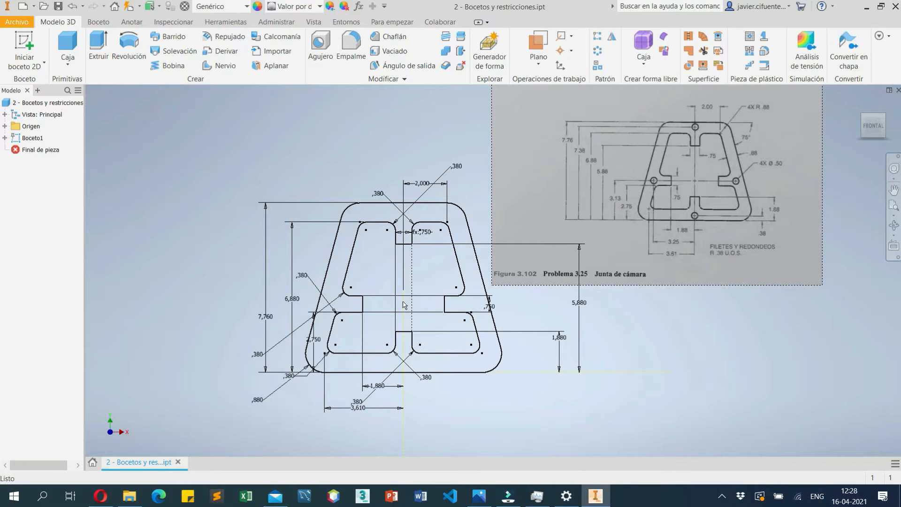
{"action": "mouse_move", "coordinate": [419, 319]}
{"action": "left_click", "coordinate": [98, 45]}
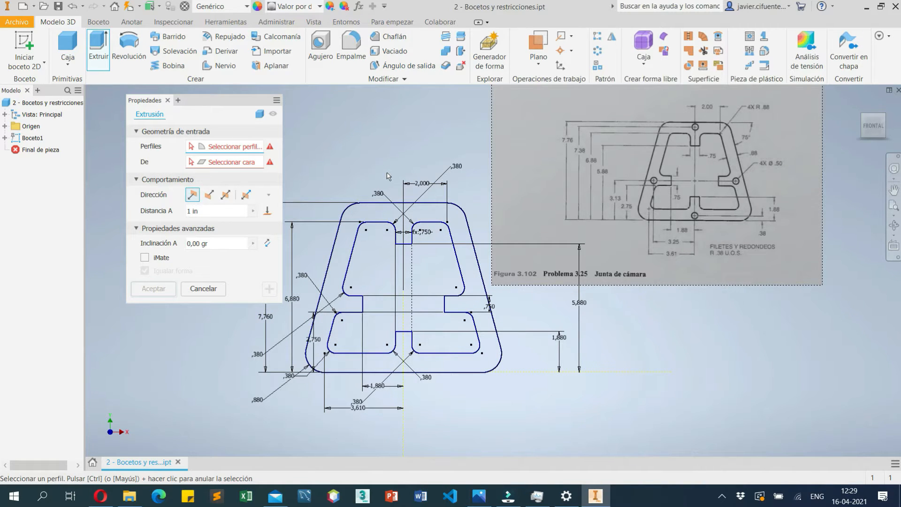
{"action": "left_click", "coordinate": [350, 216]}
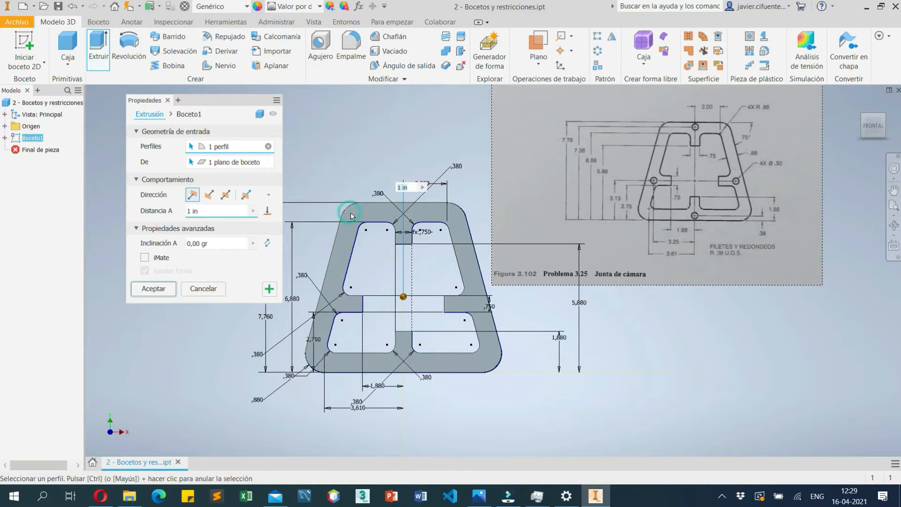
{"action": "left_click", "coordinate": [883, 117]}
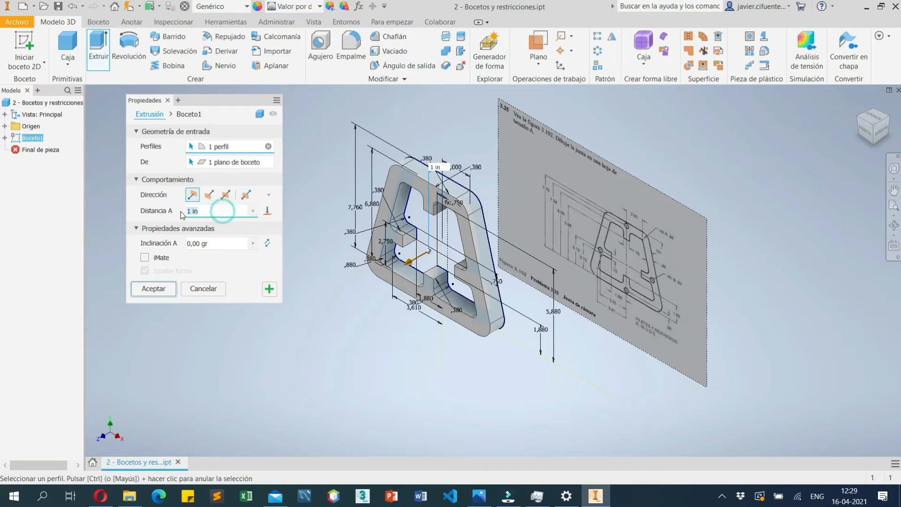
{"action": "scroll", "coordinate": [468, 191], "scroll_direction": "up", "scroll_amount": 3}
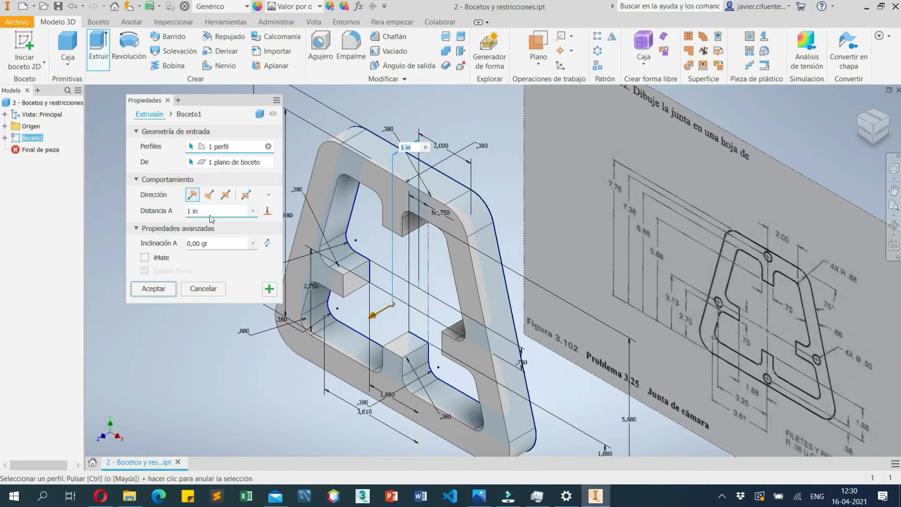
{"action": "left_click", "coordinate": [261, 116]}
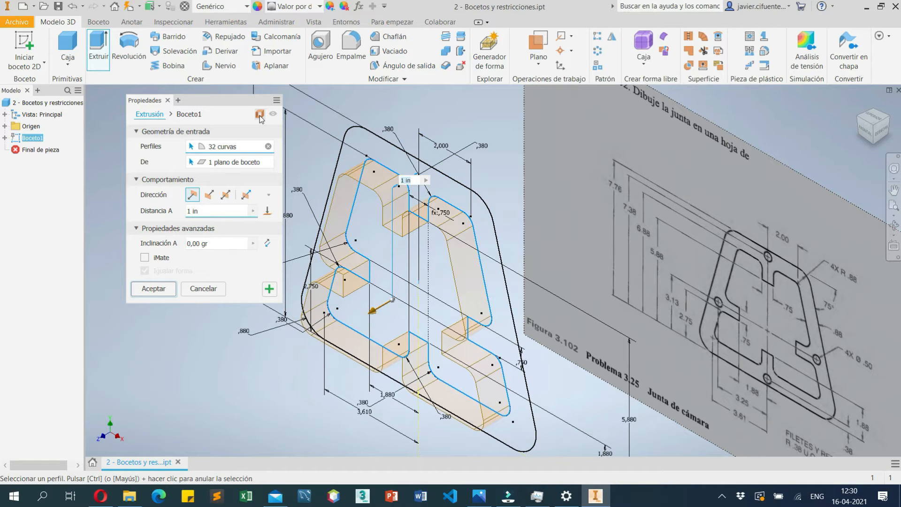
{"action": "left_click", "coordinate": [259, 115]}
{"action": "left_click", "coordinate": [260, 115]}
{"action": "key", "text": "Escape"}
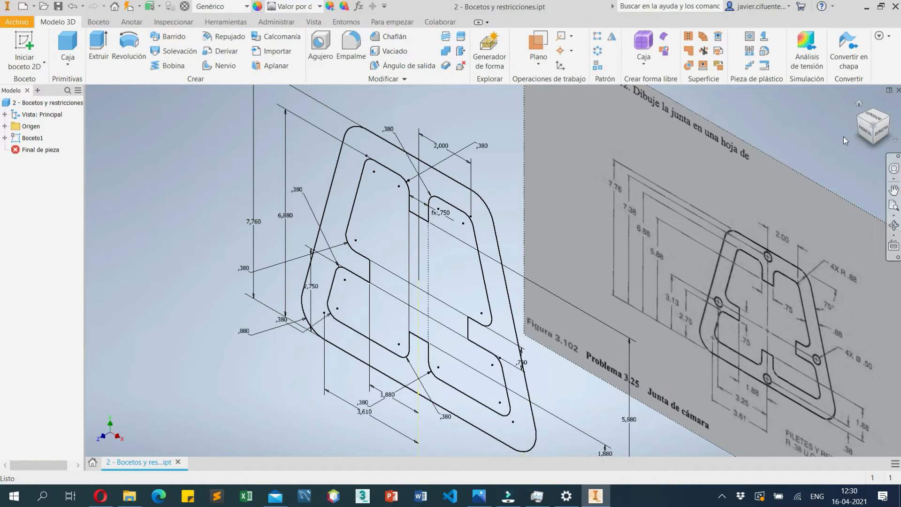
Reopen the existing gasket sketch Boceto1 for editing with the Circle command.
{"action": "left_click", "coordinate": [866, 138]}
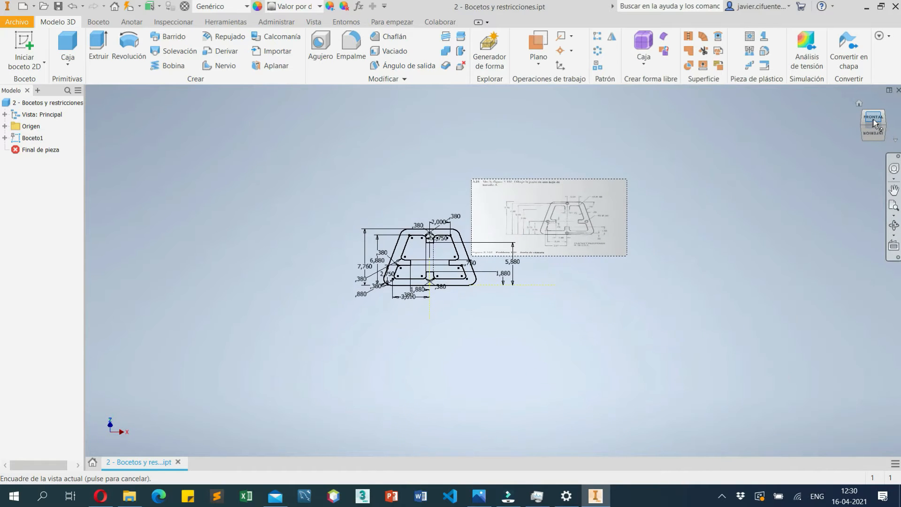
{"action": "scroll", "coordinate": [495, 266], "scroll_direction": "up", "scroll_amount": 5}
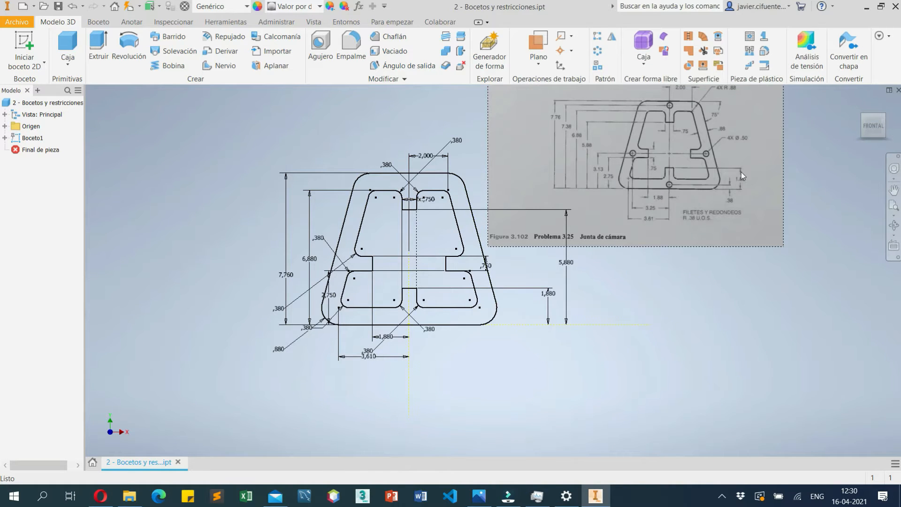
{"action": "scroll", "coordinate": [472, 270], "scroll_direction": "up", "scroll_amount": 2}
{"action": "middle_click_drag", "start_coordinate": [472, 269], "coordinate": [462, 287]}
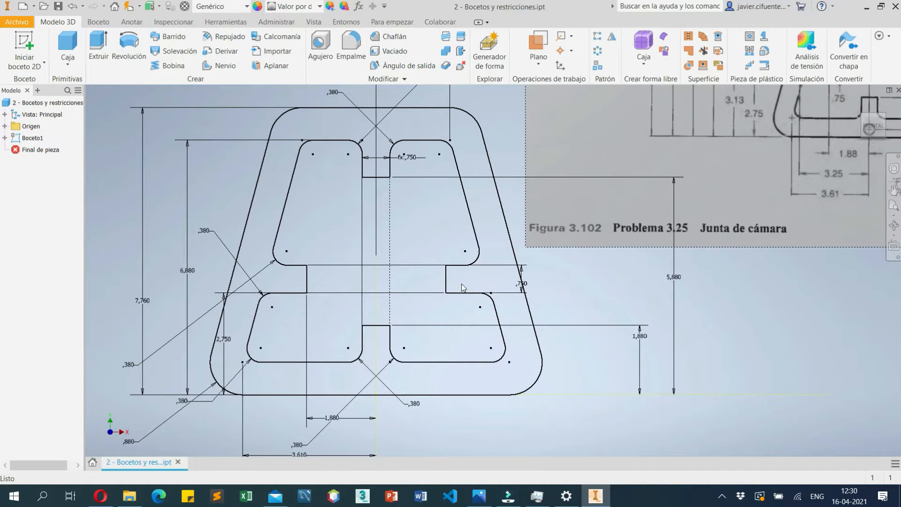
{"action": "left_click", "coordinate": [98, 21]}
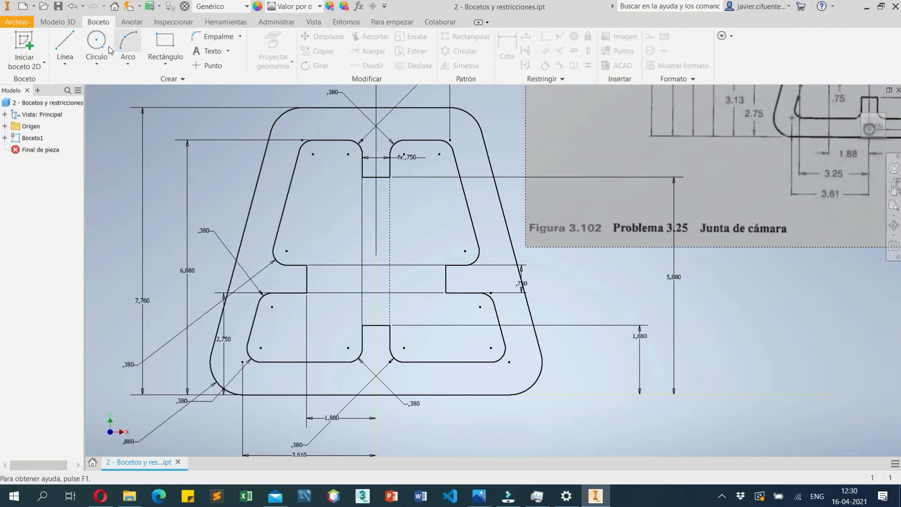
{"action": "left_click", "coordinate": [107, 49]}
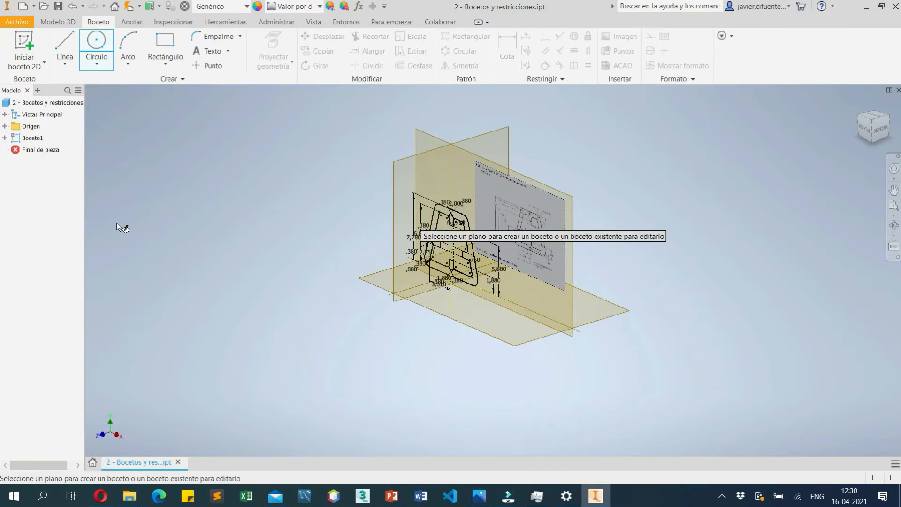
{"action": "left_click", "coordinate": [28, 138]}
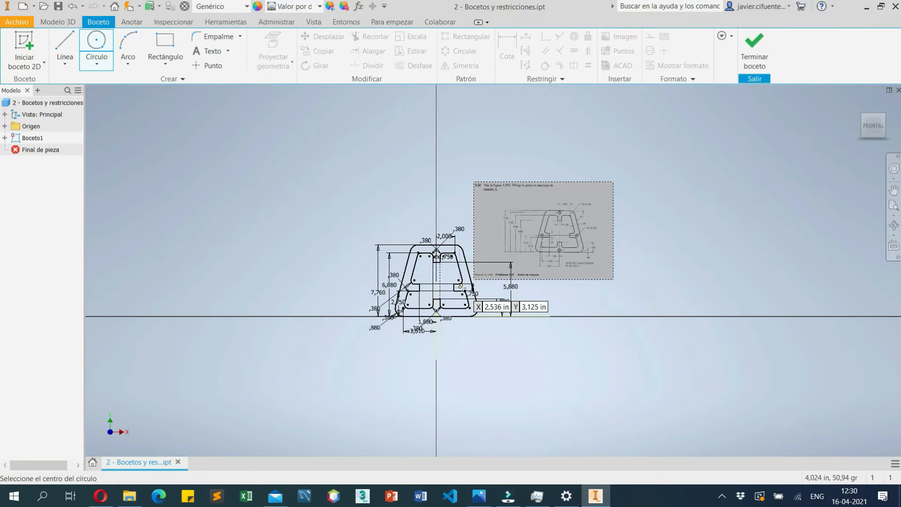
Sketch a circle about 0.37 in in diameter in the gasket's right side, between the right tab and the outer edge.
{"action": "scroll", "coordinate": [460, 286], "scroll_direction": "up", "scroll_amount": 5}
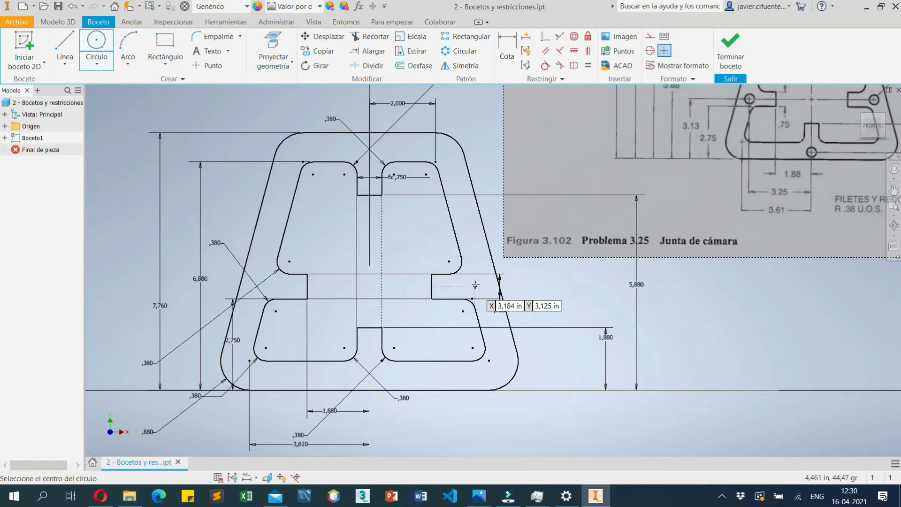
{"action": "left_click", "coordinate": [476, 282]}
{"action": "left_click", "coordinate": [482, 287]}
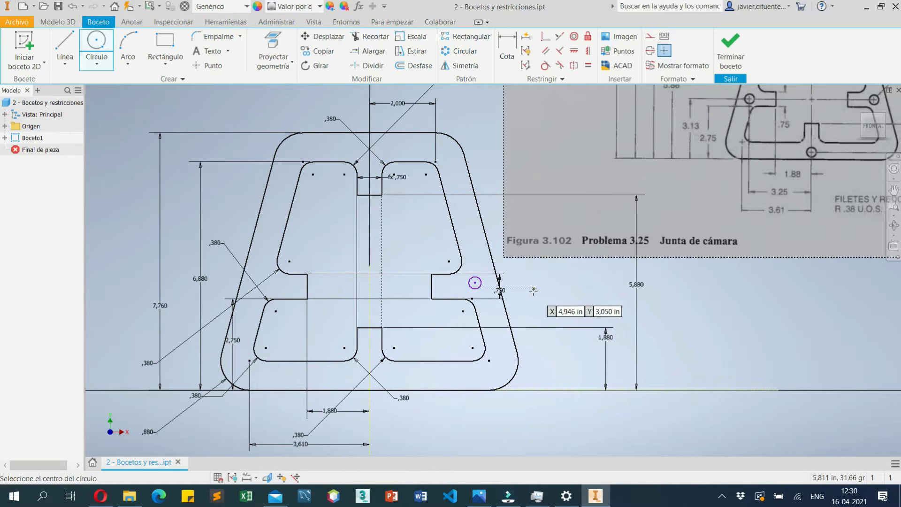
{"action": "scroll", "coordinate": [475, 307], "scroll_direction": "up", "scroll_amount": 5}
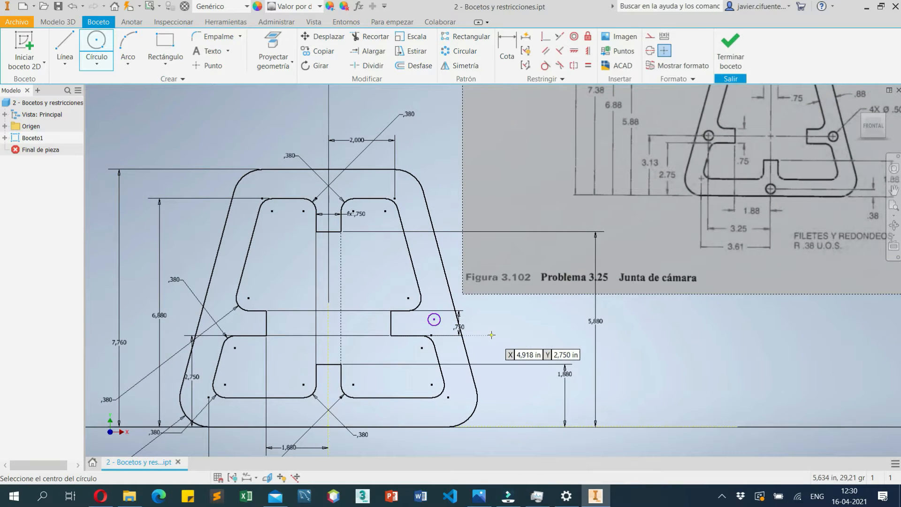
{"action": "scroll", "coordinate": [491, 334], "scroll_direction": "down", "scroll_amount": 4}
{"action": "scroll", "coordinate": [472, 332], "scroll_direction": "up", "scroll_amount": 5}
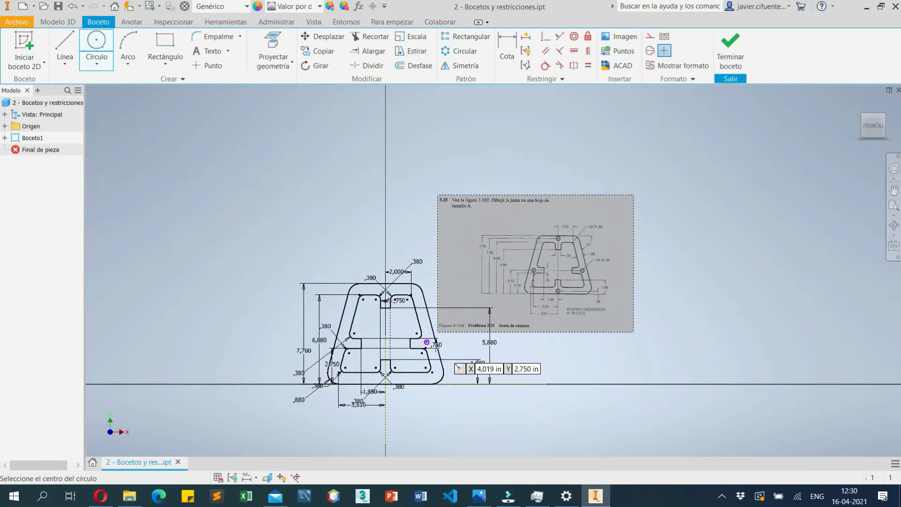
{"action": "scroll", "coordinate": [429, 344], "scroll_direction": "down", "scroll_amount": 2}
{"action": "key", "text": "Escape"}
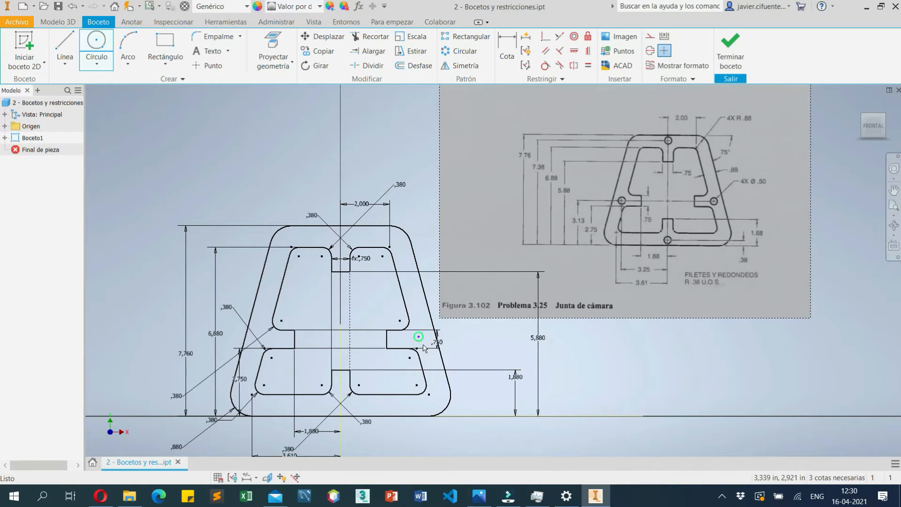
Dimension the right circle's centre 3.13 in above the gasket's bottom edge.
{"action": "key", "text": "d"}
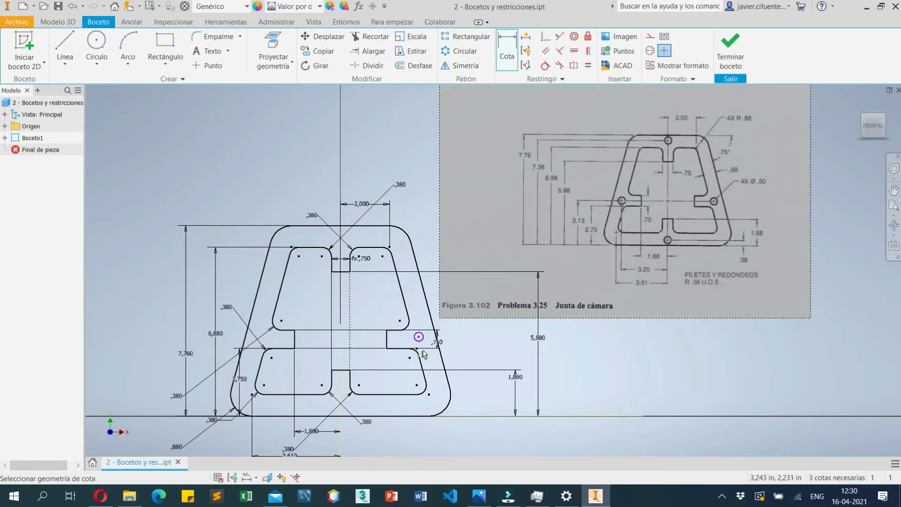
{"action": "left_click", "coordinate": [419, 337]}
{"action": "left_click", "coordinate": [406, 416]}
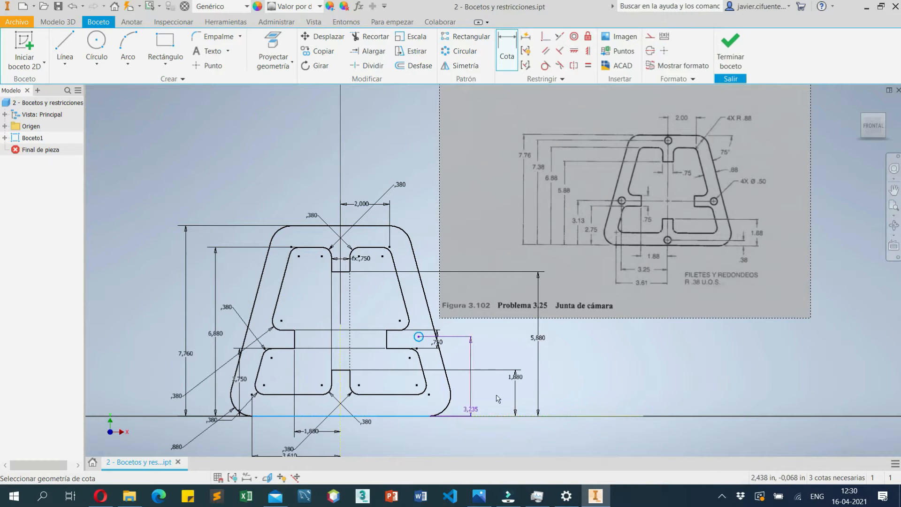
{"action": "left_click", "coordinate": [526, 363]}
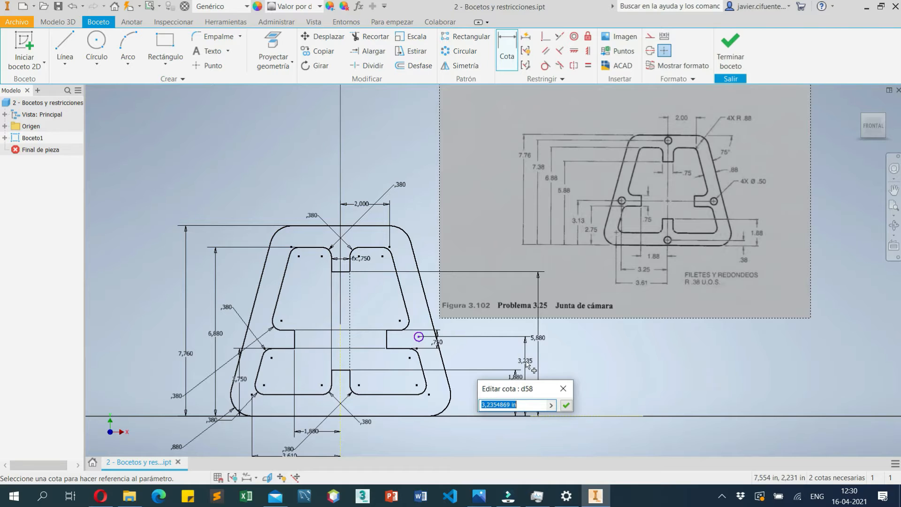
{"action": "type", "text": "3.13"}
{"action": "key", "text": "Return"}
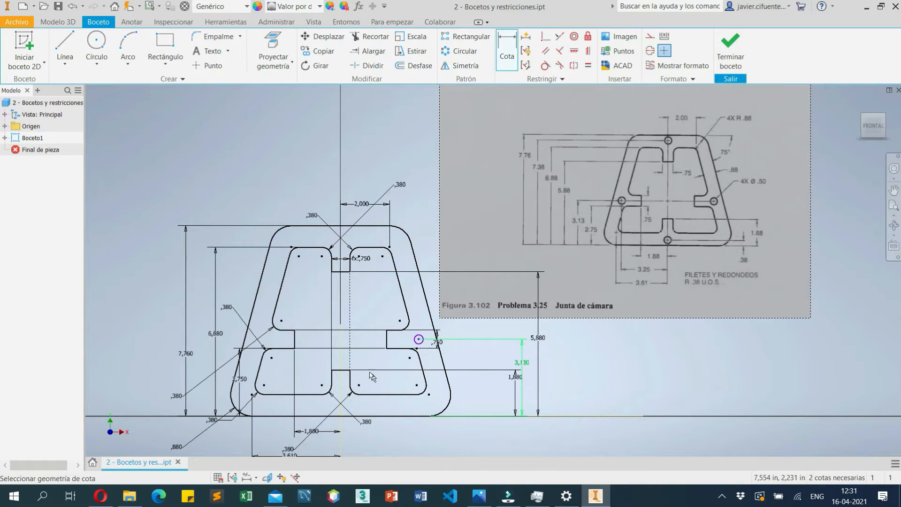
Dimension the right circle's centre 3.25 in horizontally from the vertical centre line.
{"action": "left_click", "coordinate": [415, 341]}
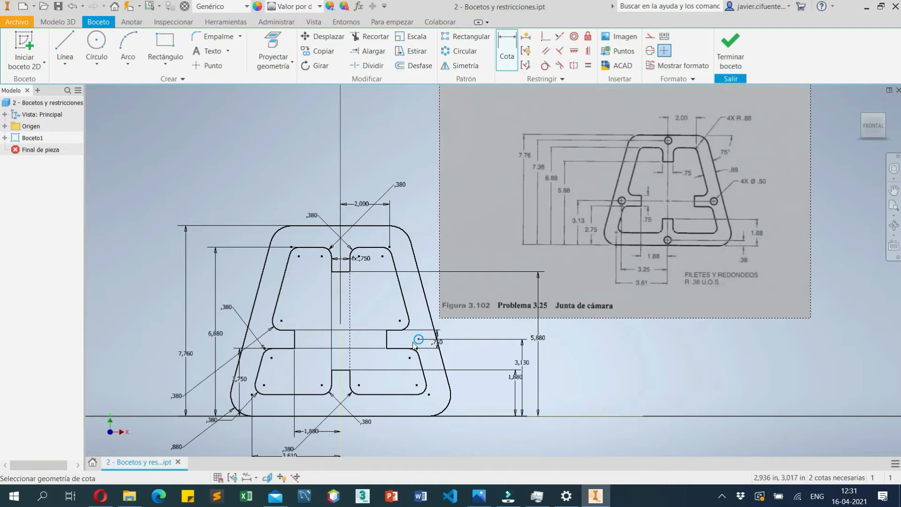
{"action": "left_click", "coordinate": [341, 357]}
{"action": "left_click", "coordinate": [394, 445]}
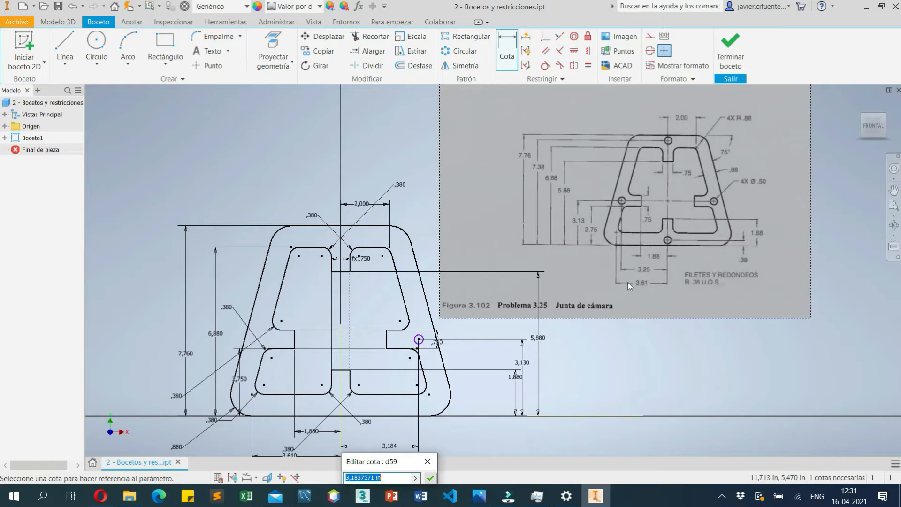
{"action": "type", "text": "3.25"}
{"action": "key", "text": "Return"}
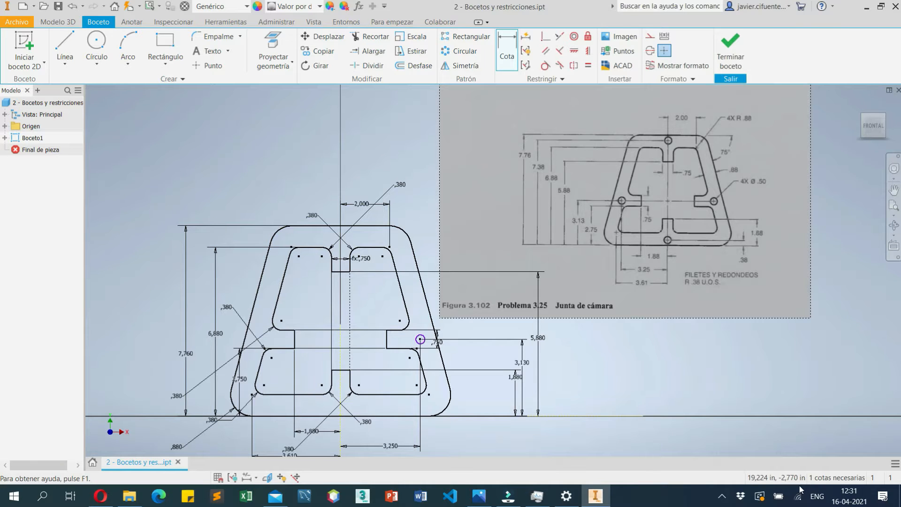
{"action": "key", "text": "Escape"}
Dimension the right circle's diameter as 0.5 in and place the dimension text to the right of the outline.
{"action": "mouse_move", "coordinate": [419, 339]}
{"action": "left_mouse_down"}
{"action": "mouse_move", "coordinate": [407, 342]}
{"action": "mouse_move", "coordinate": [421, 341]}
{"action": "left_mouse_up"}
{"action": "key", "text": "d"}
{"action": "left_click", "coordinate": [420, 339]}
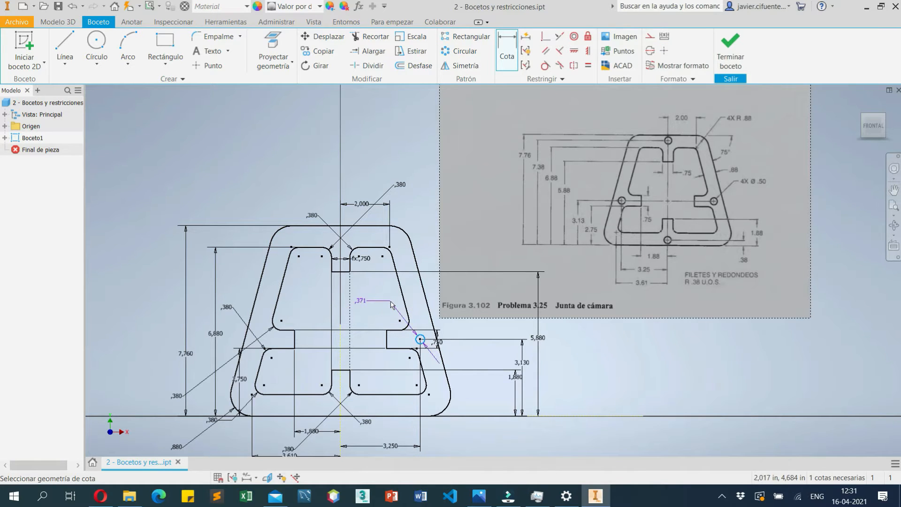
{"action": "left_click", "coordinate": [392, 306]}
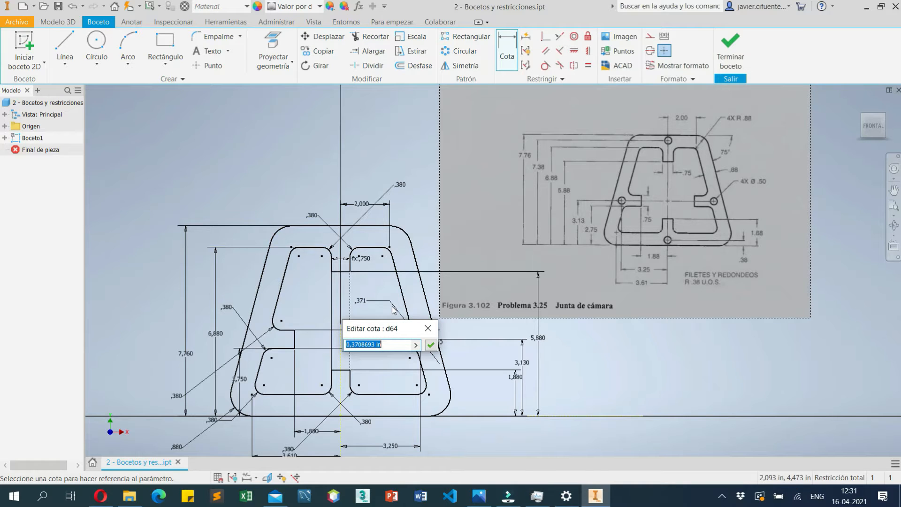
{"action": "type", "text": "0,5"}
{"action": "key", "text": "Return"}
{"action": "key", "text": "Escape"}
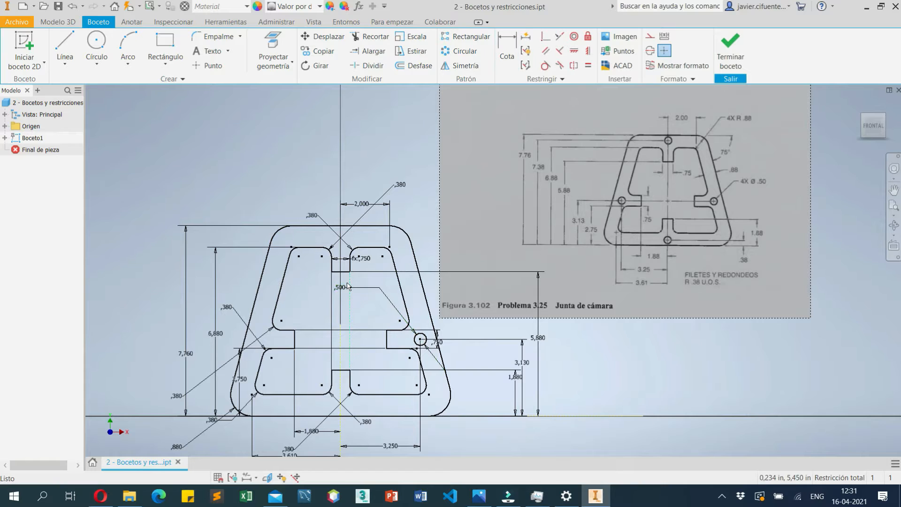
{"action": "left_click_drag", "start_coordinate": [341, 288], "coordinate": [456, 324]}
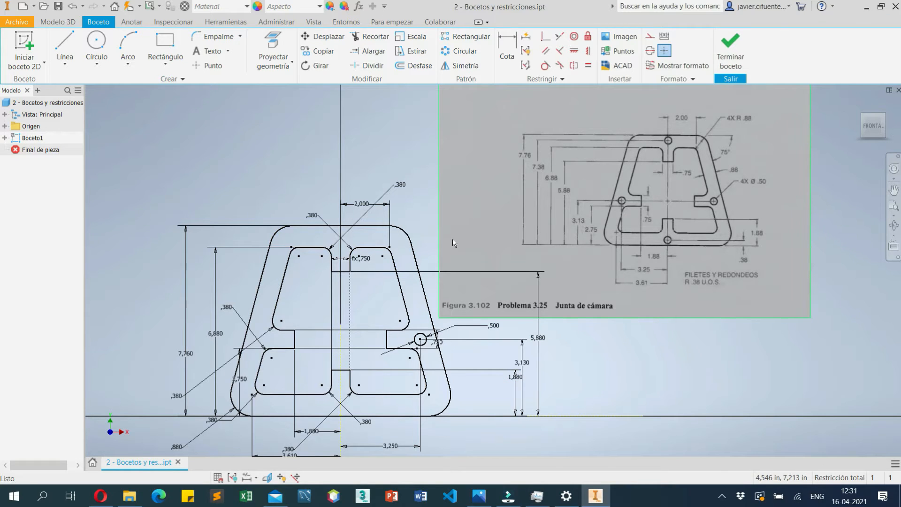
Sketch a second circle in the gasket's lower band, centred about 0.89 in right of the centre line and 0.49 in above the base.
{"action": "key", "text": "c"}
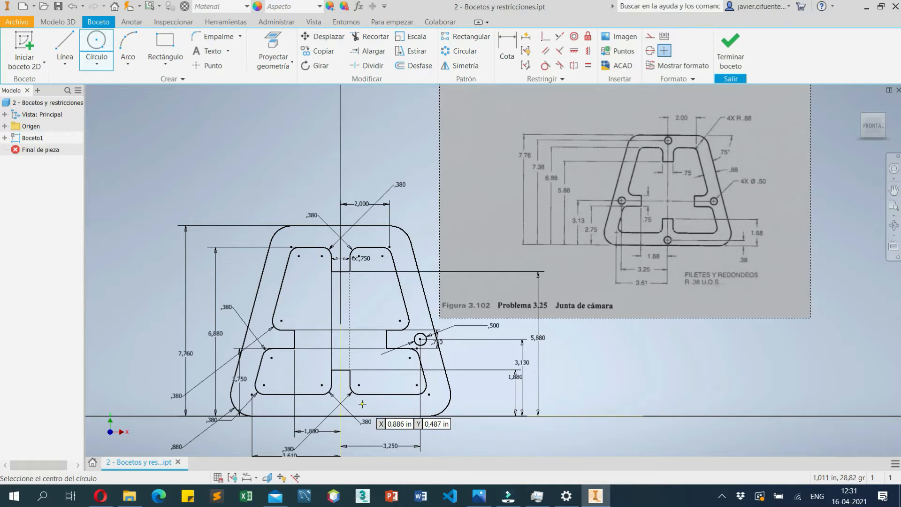
{"action": "left_click", "coordinate": [362, 403]}
{"action": "type", "text": "0,5"}
{"action": "key", "text": "Return"}
{"action": "key", "text": "Escape"}
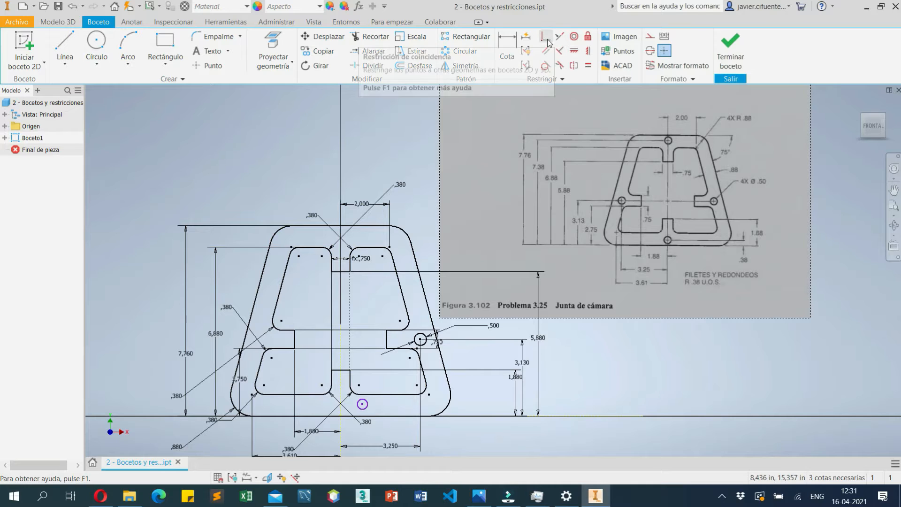
Constrain the lower circle's centre coincident with the gasket's vertical centre line.
{"action": "left_click", "coordinate": [547, 41]}
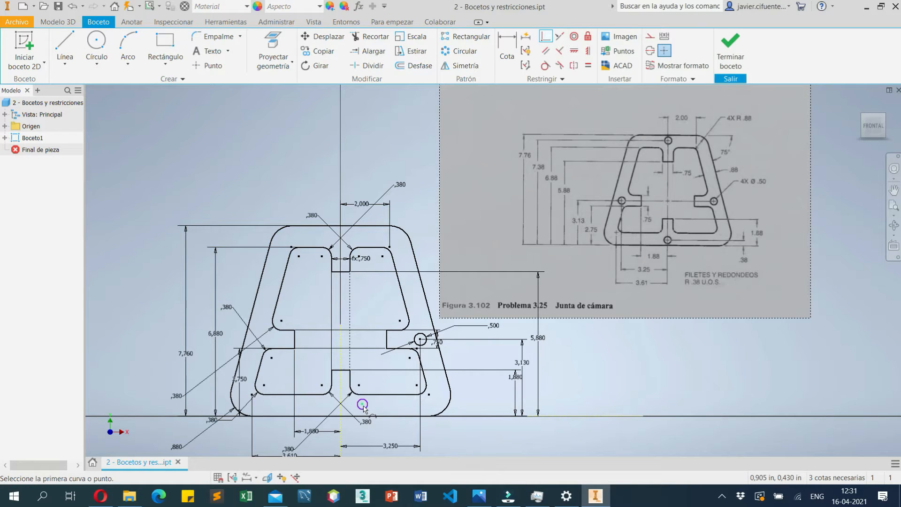
{"action": "left_click", "coordinate": [362, 404]}
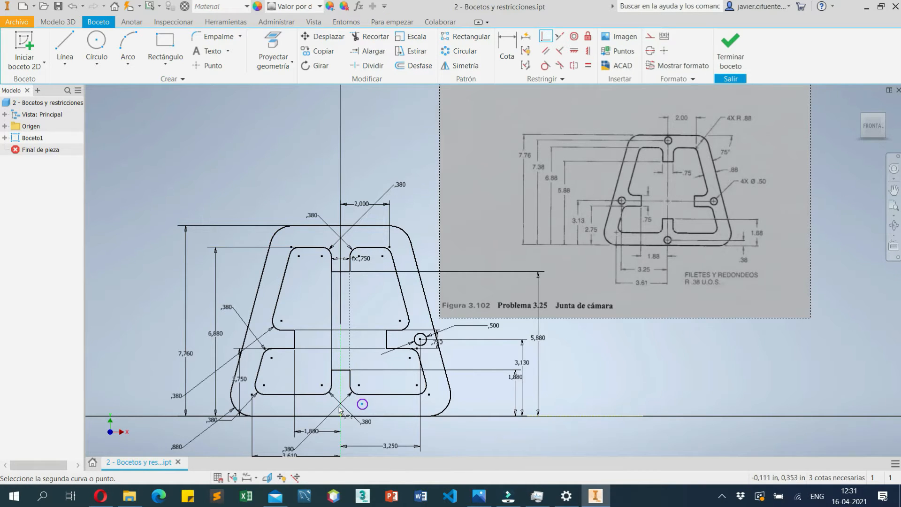
{"action": "left_click", "coordinate": [341, 399]}
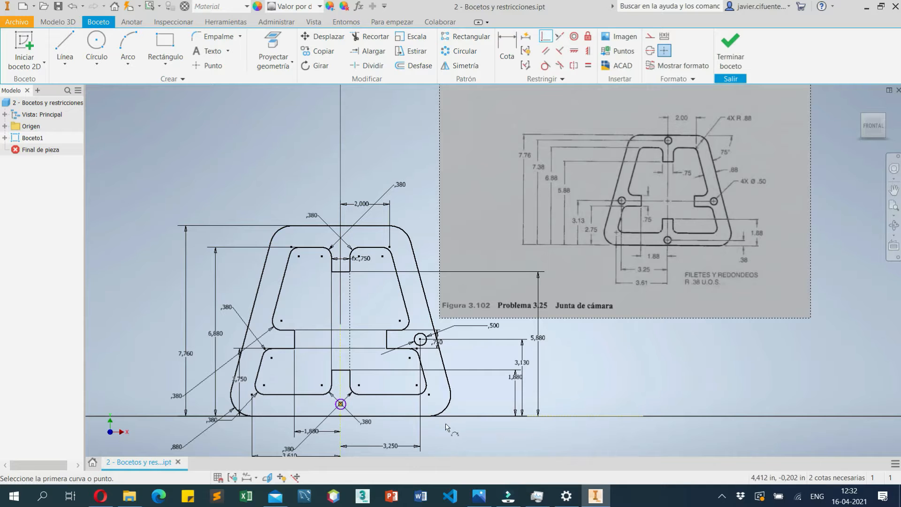
Dimension the lower circle's centre 0.38 in above the gasket's bottom edge.
{"action": "mouse_move", "coordinate": [386, 407]}
{"action": "middle_mouse_down"}
{"action": "mouse_move", "coordinate": [393, 389]}
{"action": "mouse_move", "coordinate": [378, 369]}
{"action": "middle_mouse_up"}
{"action": "key", "text": "d"}
{"action": "left_click", "coordinate": [362, 354]}
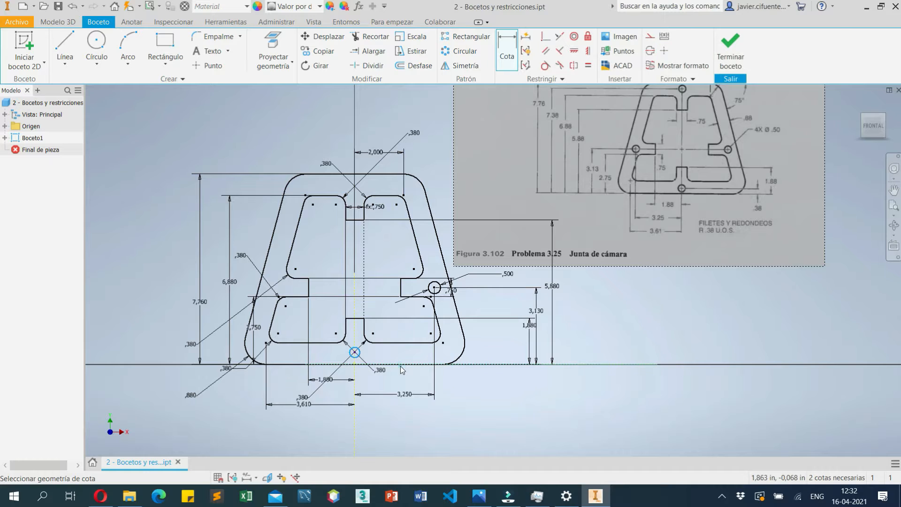
{"action": "left_click", "coordinate": [451, 361]}
{"action": "left_click", "coordinate": [495, 339]}
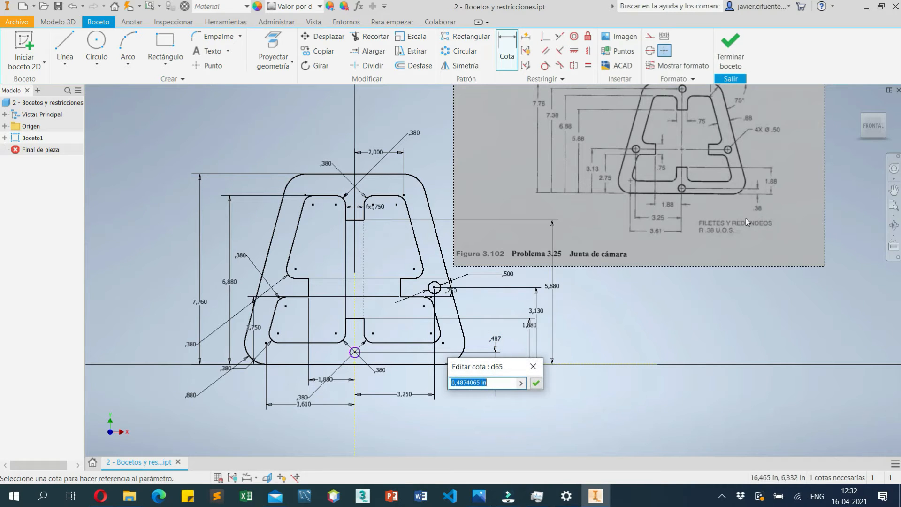
{"action": "type", "text": "0.38"}
{"action": "key", "text": "Return"}
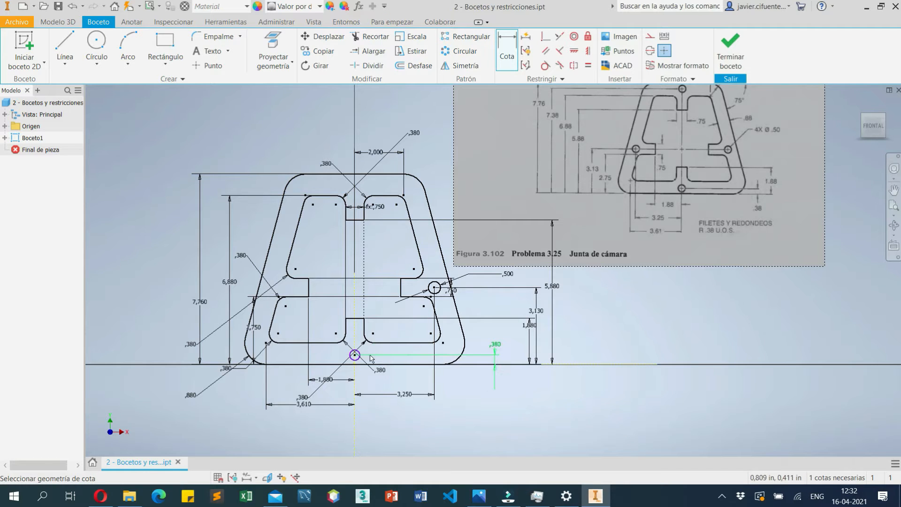
{"action": "key", "text": "Escape"}
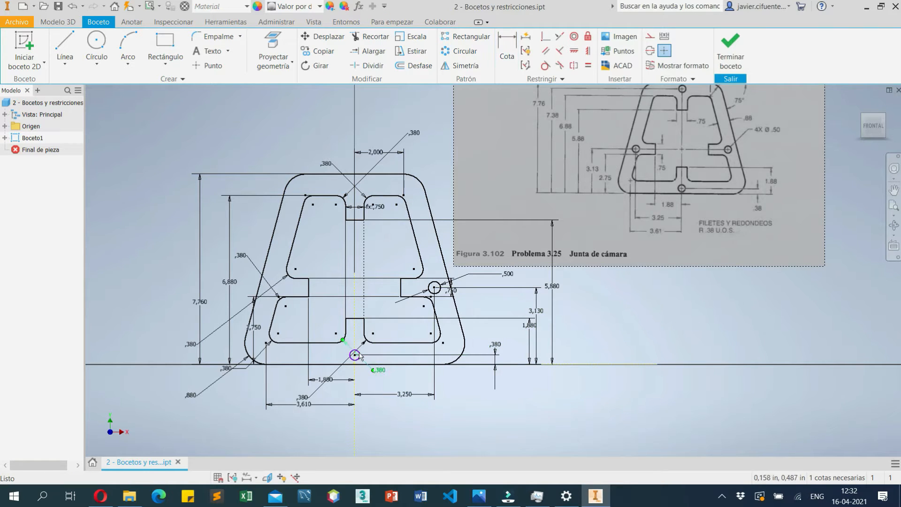
Enlarge the lower circle freehand and make it equal in size to the right 0.5 in circle with an Equal constraint.
{"action": "left_click", "coordinate": [350, 356]}
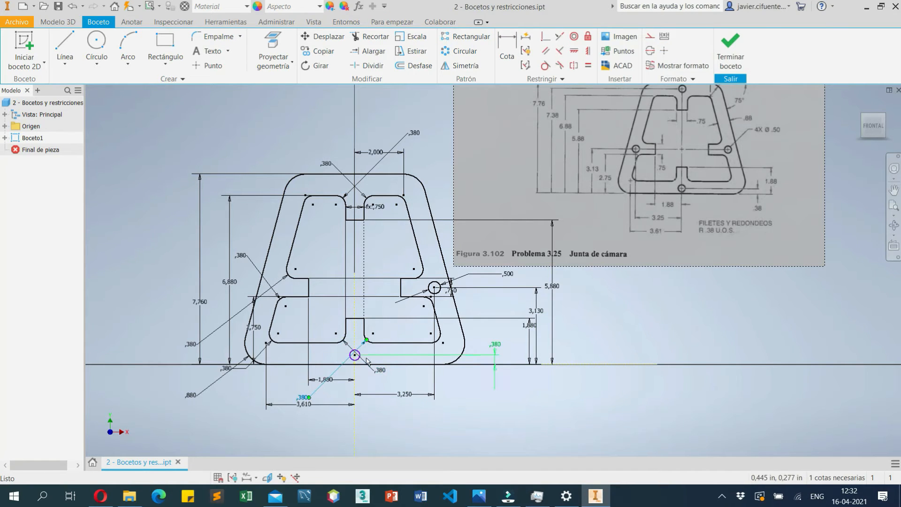
{"action": "left_click_drag", "start_coordinate": [357, 359], "coordinate": [391, 407]}
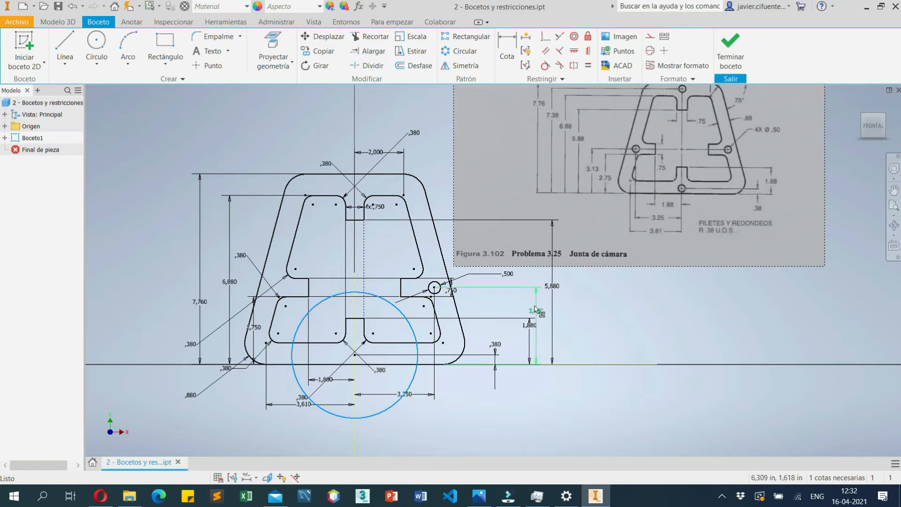
{"action": "left_click", "coordinate": [587, 66]}
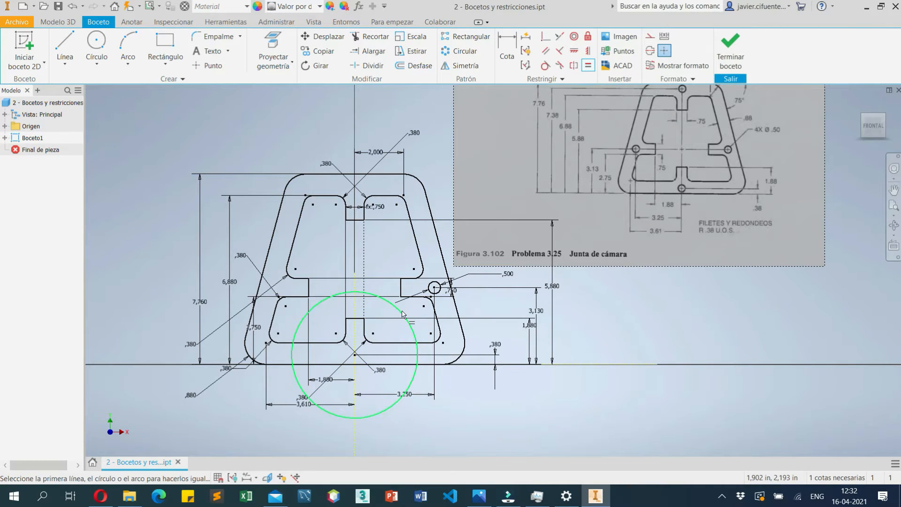
{"action": "left_click", "coordinate": [402, 314]}
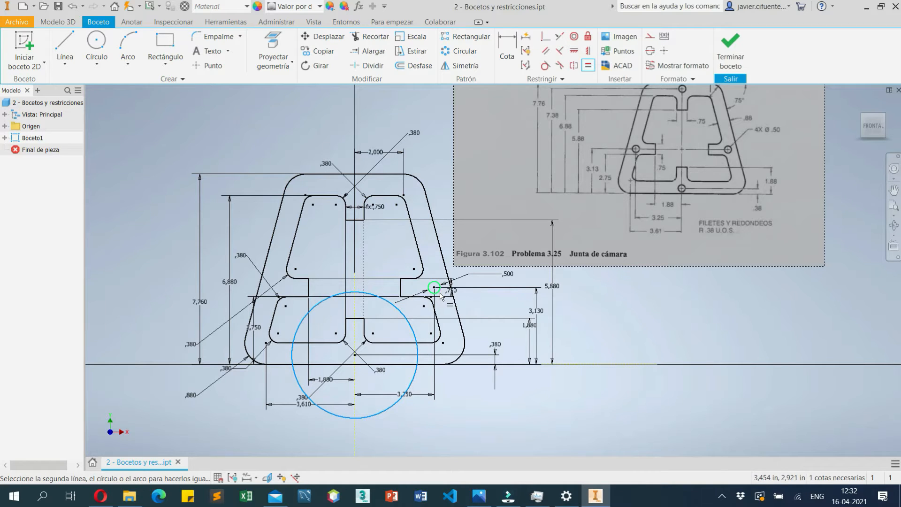
{"action": "key", "text": "Escape"}
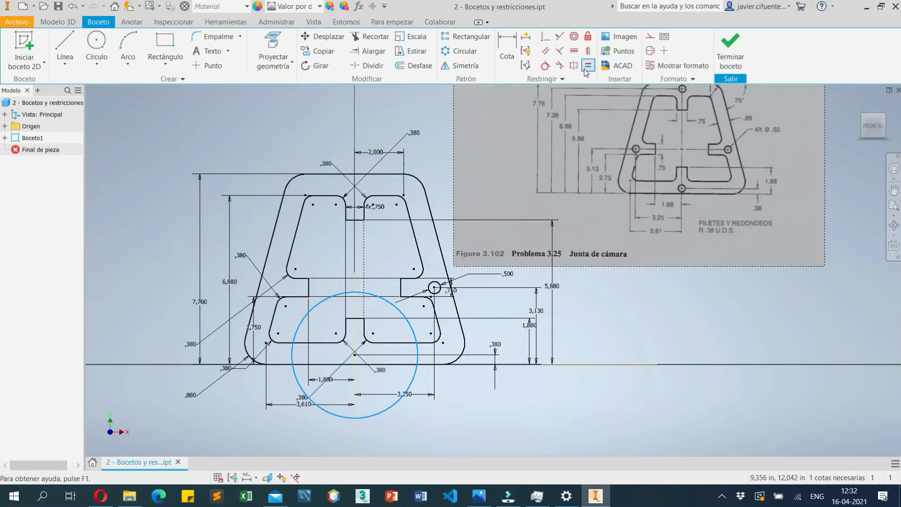
{"action": "left_click", "coordinate": [586, 67]}
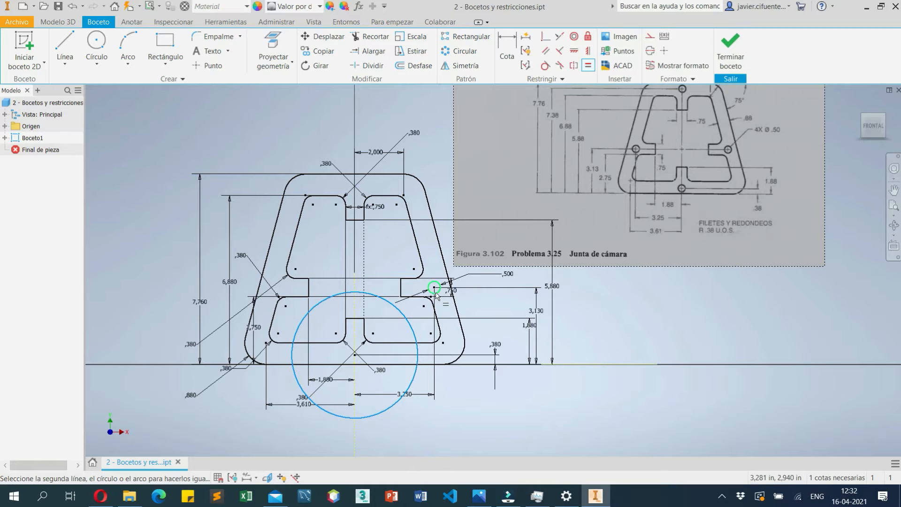
{"action": "left_click", "coordinate": [436, 291]}
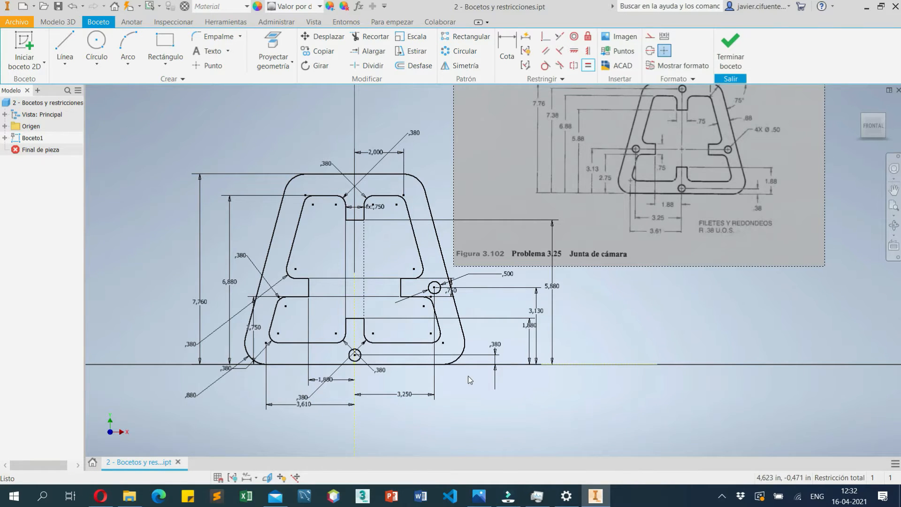
{"action": "key", "text": "Escape"}
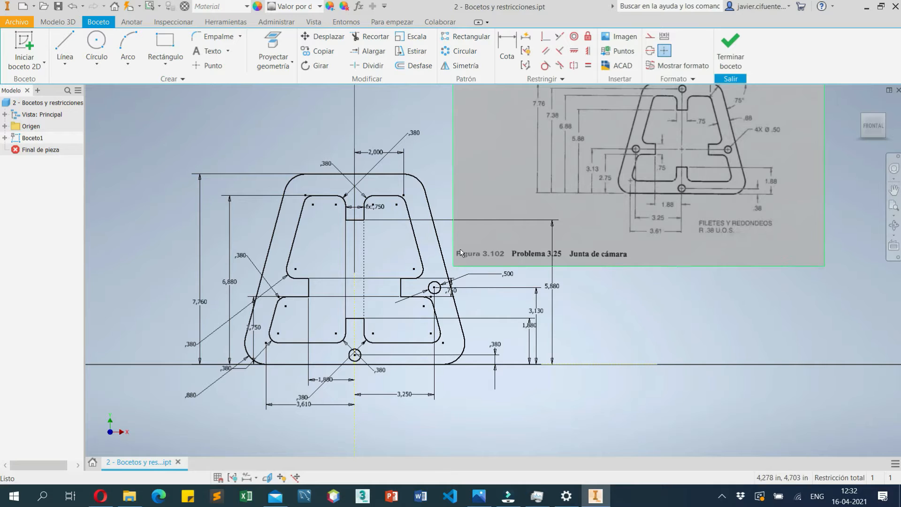
Mirror the right circle about the vertical centre line to create the hole on the gasket's left side.
{"action": "left_click", "coordinate": [463, 71]}
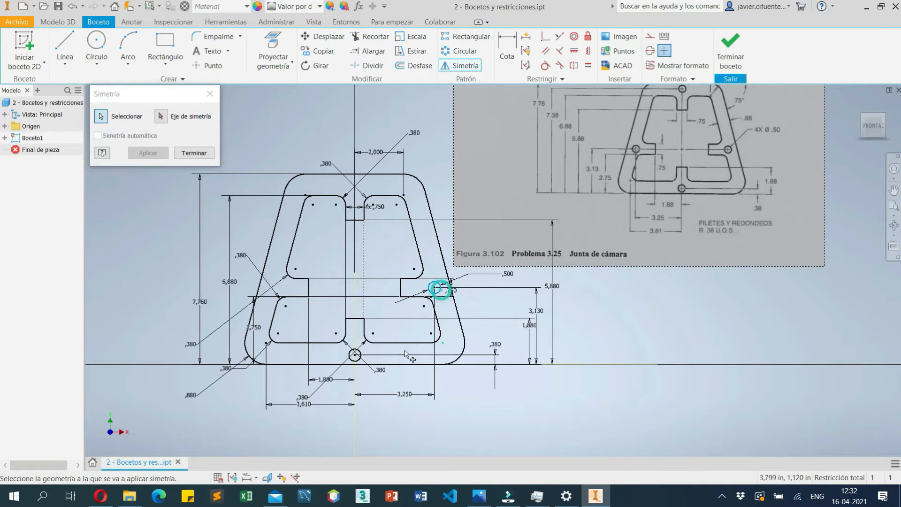
{"action": "left_click", "coordinate": [162, 117]}
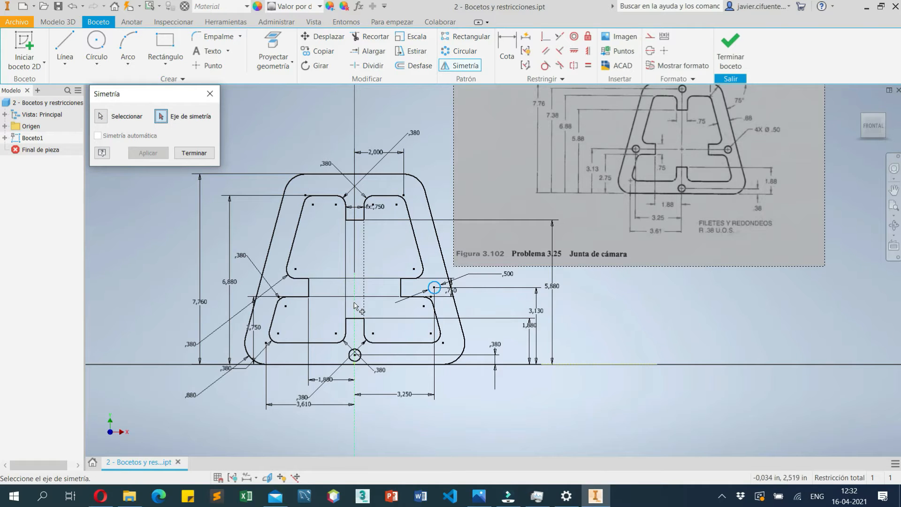
{"action": "left_click", "coordinate": [354, 312]}
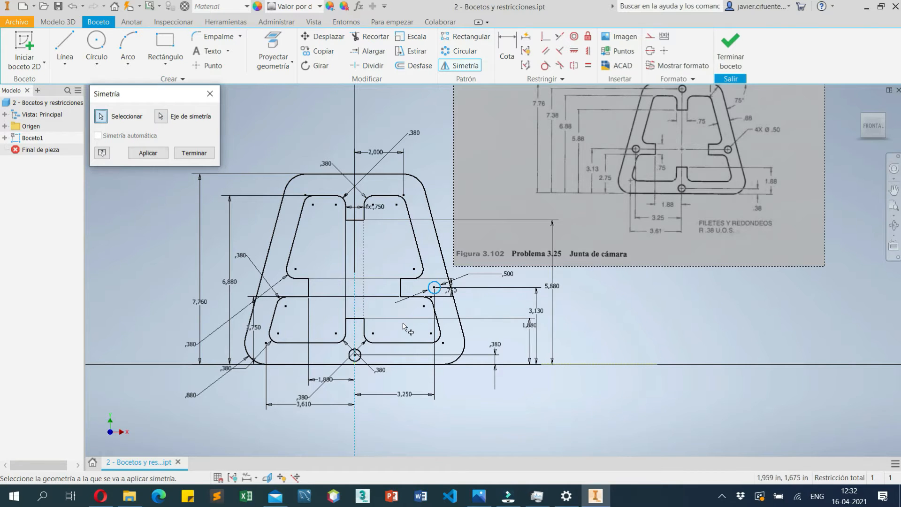
{"action": "left_click", "coordinate": [140, 153]}
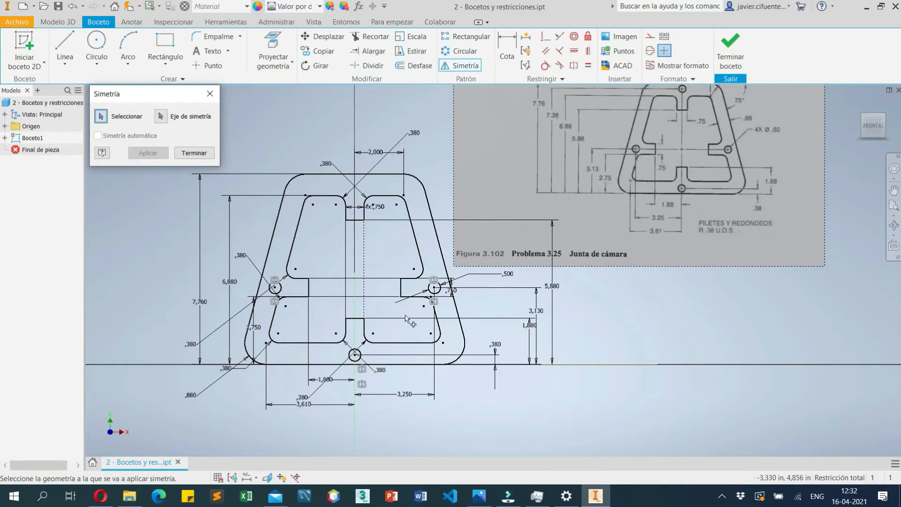
Set up a rectangular pattern of the lower circle, using the dashed vertical line as the first direction, flipped to point upward.
{"action": "left_click", "coordinate": [463, 39]}
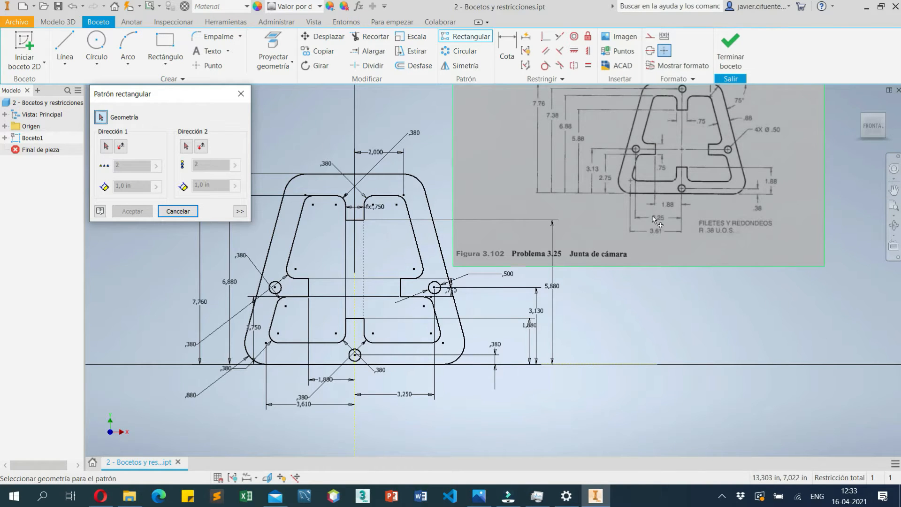
{"action": "left_click", "coordinate": [361, 360]}
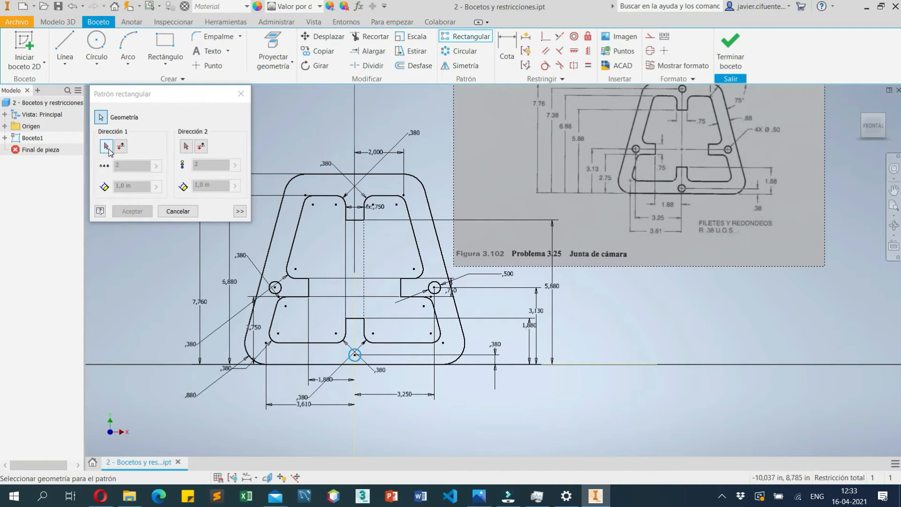
{"action": "left_click", "coordinate": [100, 117]}
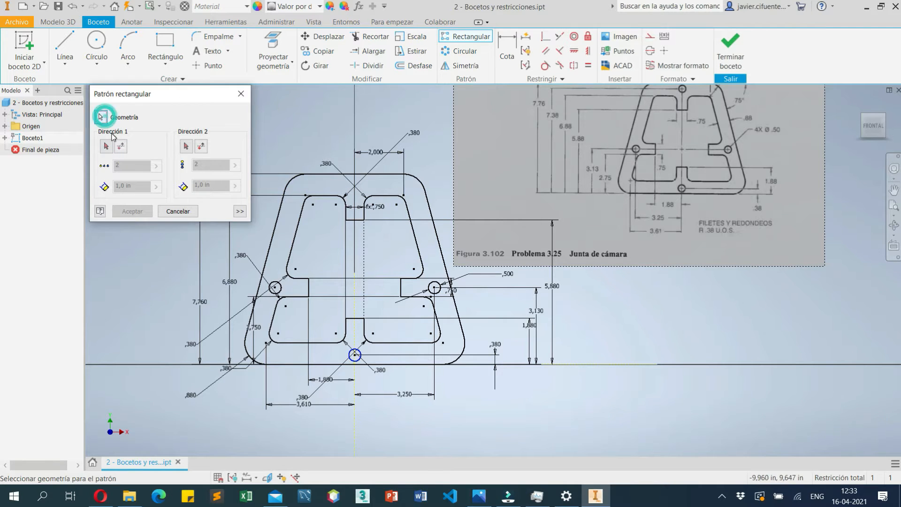
{"action": "left_click", "coordinate": [354, 355]}
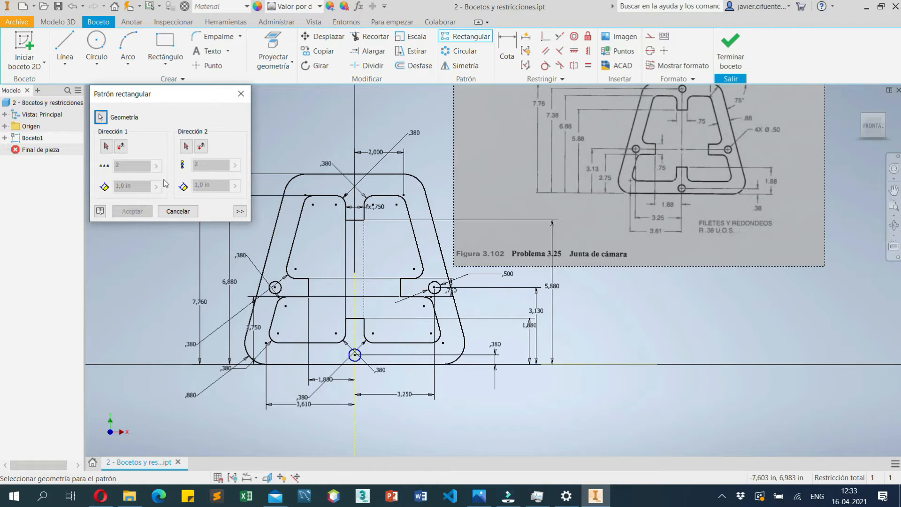
{"action": "left_click", "coordinate": [105, 147]}
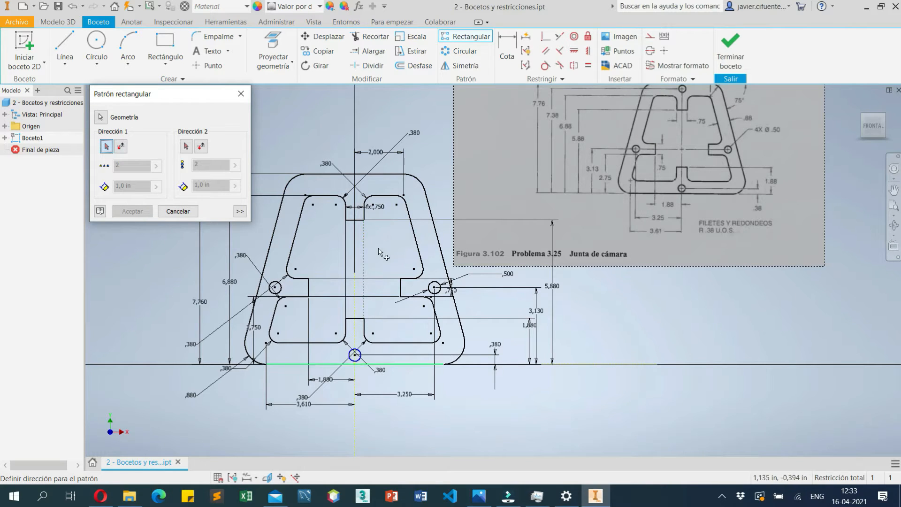
{"action": "left_click", "coordinate": [362, 257]}
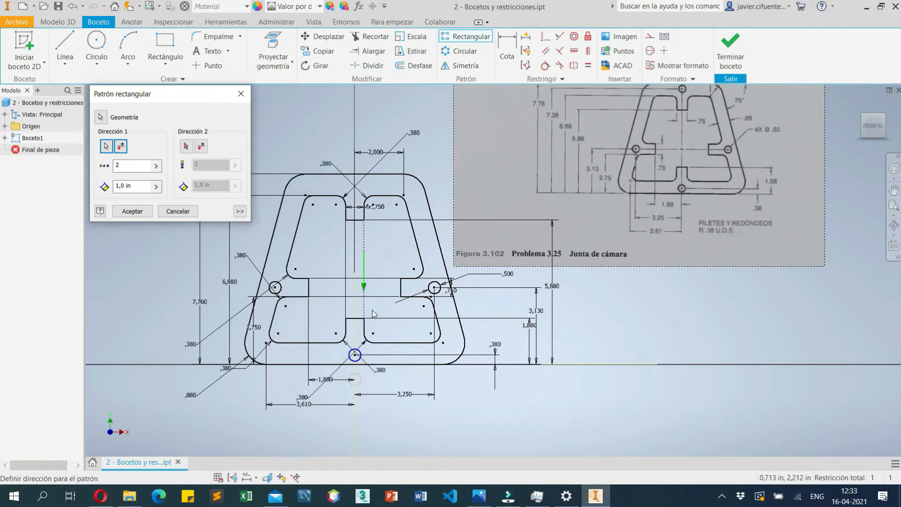
{"action": "left_click", "coordinate": [125, 149]}
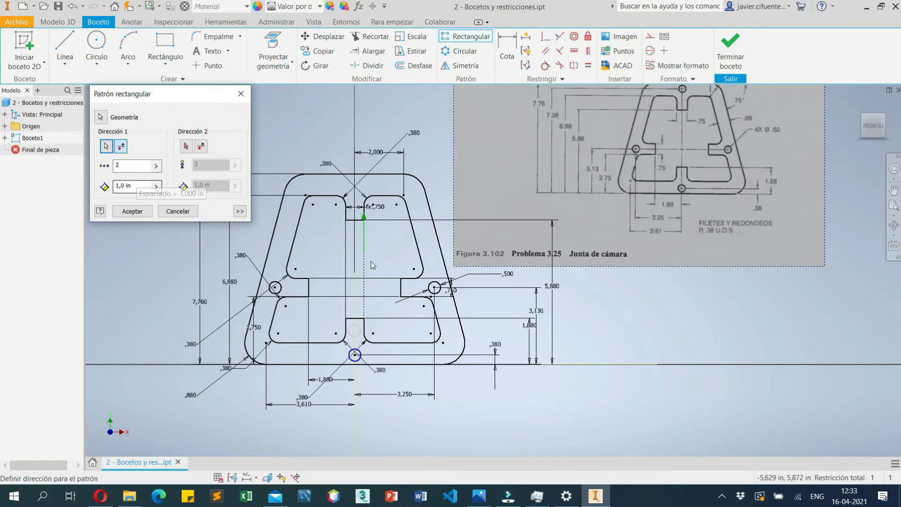
Set the pattern spacing to 7.38-0.38 in and create the pattern with two instances.
{"action": "left_click", "coordinate": [138, 185]}
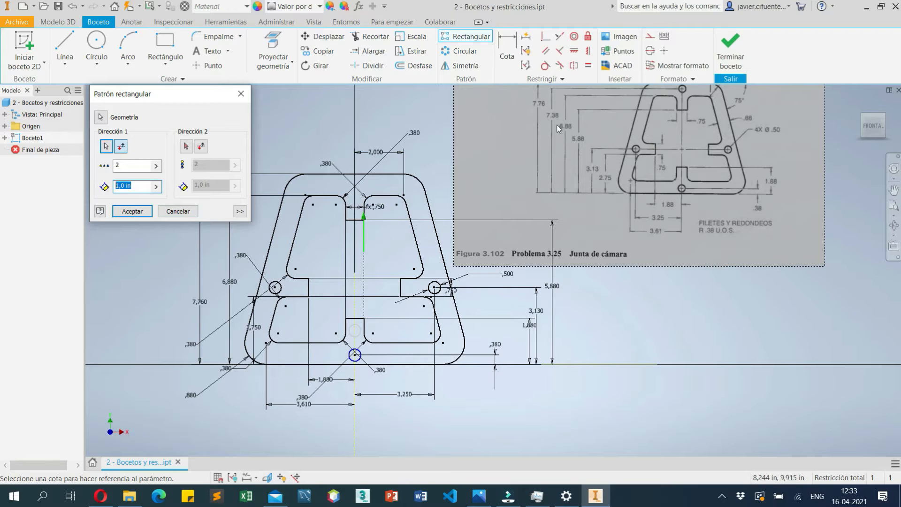
{"action": "type", "text": "7.38"}
{"action": "scroll", "coordinate": [338, 187], "scroll_direction": "up", "scroll_amount": 5}
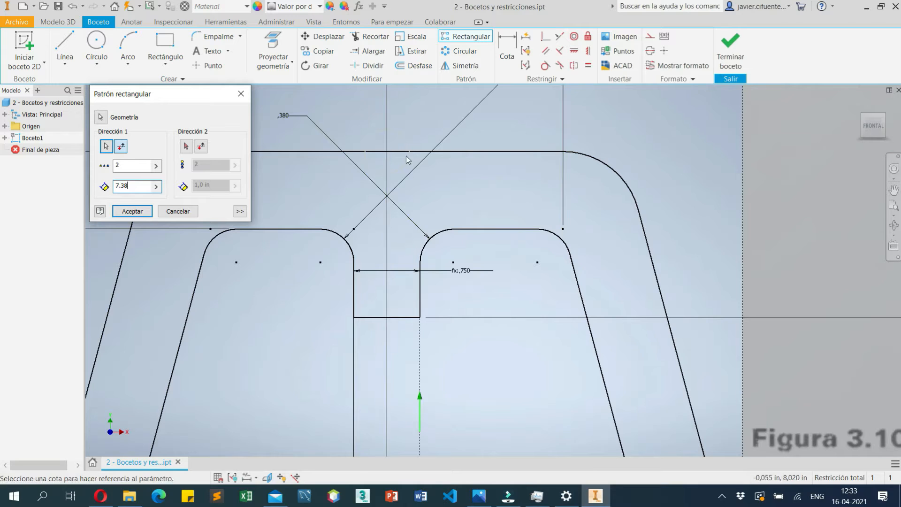
{"action": "scroll", "coordinate": [415, 191], "scroll_direction": "down", "scroll_amount": 2}
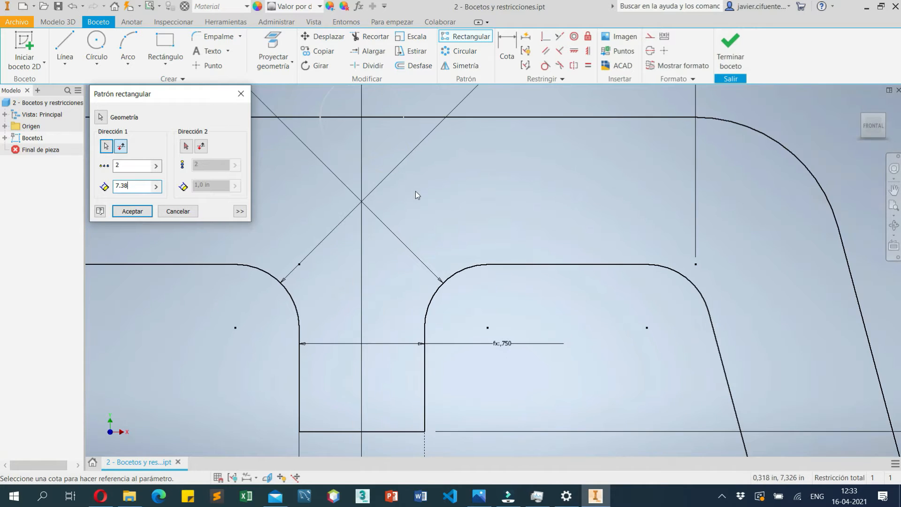
{"action": "scroll", "coordinate": [415, 197], "scroll_direction": "down", "scroll_amount": 3}
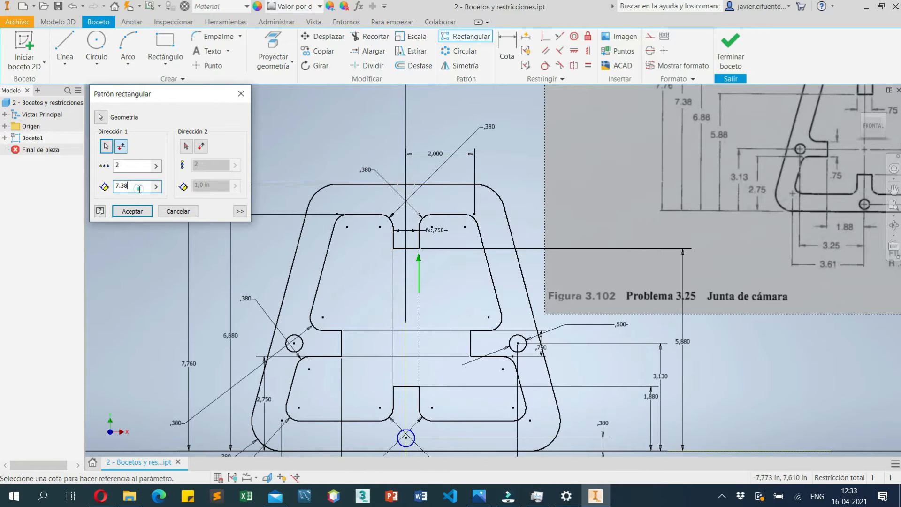
{"action": "mouse_move", "coordinate": [812, 219]}
{"action": "middle_mouse_down"}
{"action": "mouse_move", "coordinate": [703, 235]}
{"action": "mouse_move", "coordinate": [704, 261]}
{"action": "middle_mouse_up"}
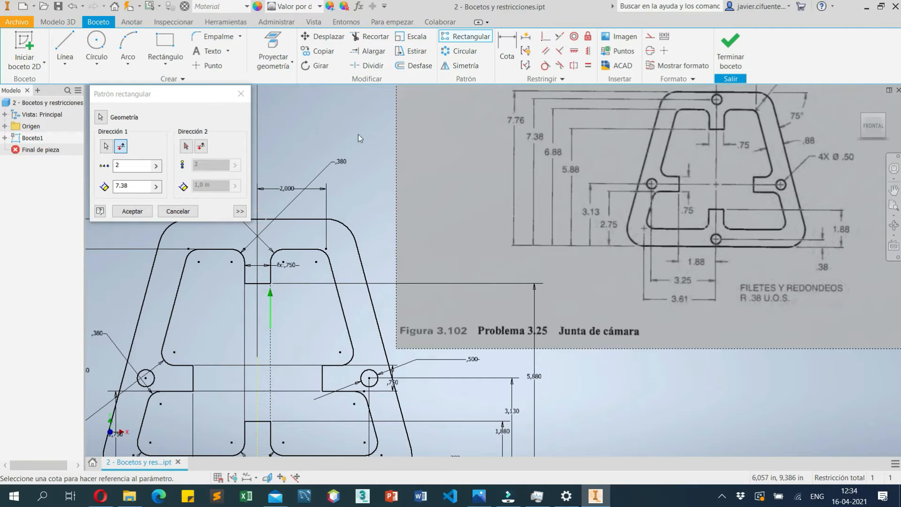
{"action": "left_click", "coordinate": [147, 185]}
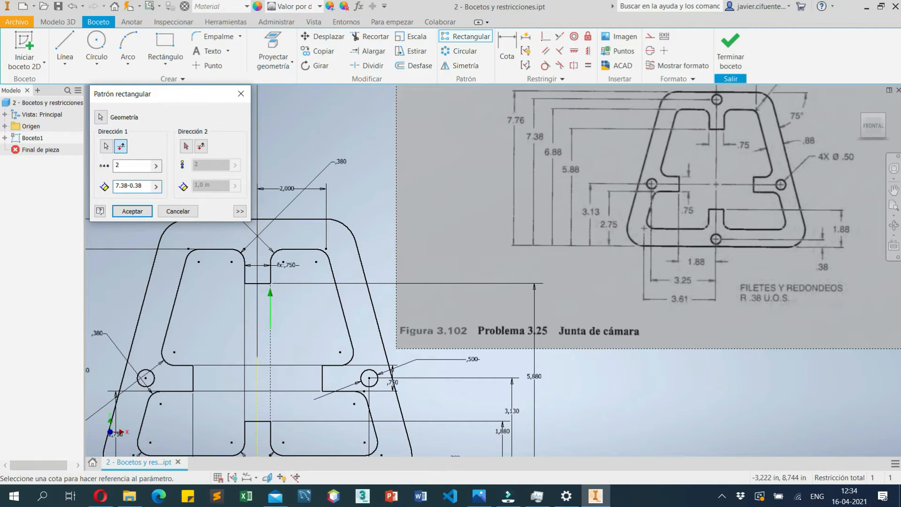
{"action": "left_click", "coordinate": [135, 216]}
Move the vertical dimension between the upper and lower holes off the centre line to its right.
{"action": "middle_click_drag", "start_coordinate": [219, 280], "coordinate": [403, 212]}
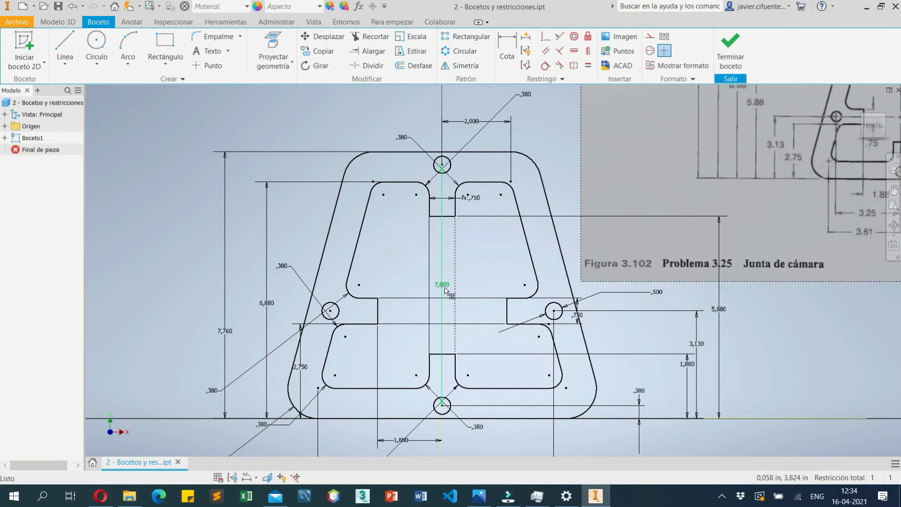
{"action": "left_click_drag", "start_coordinate": [445, 290], "coordinate": [492, 289]}
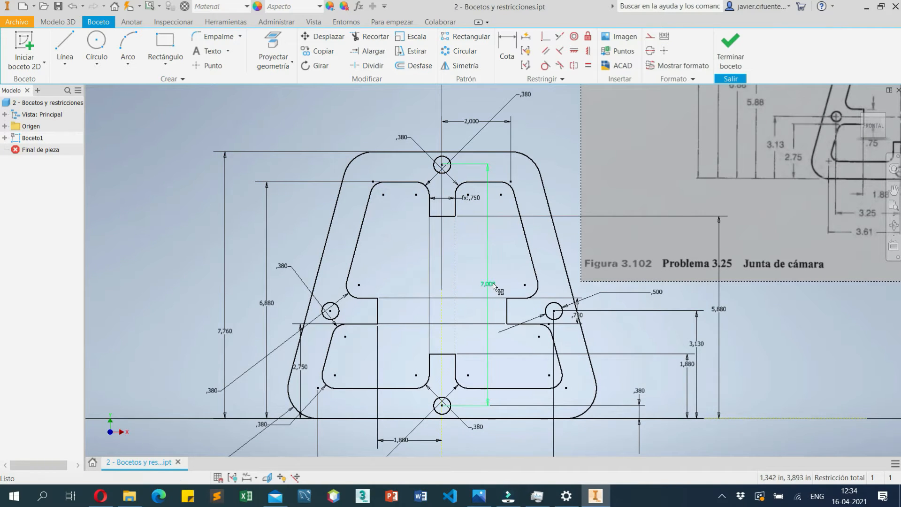
{"action": "left_click", "coordinate": [511, 259]}
{"action": "scroll", "coordinate": [516, 292], "scroll_direction": "down", "scroll_amount": 3}
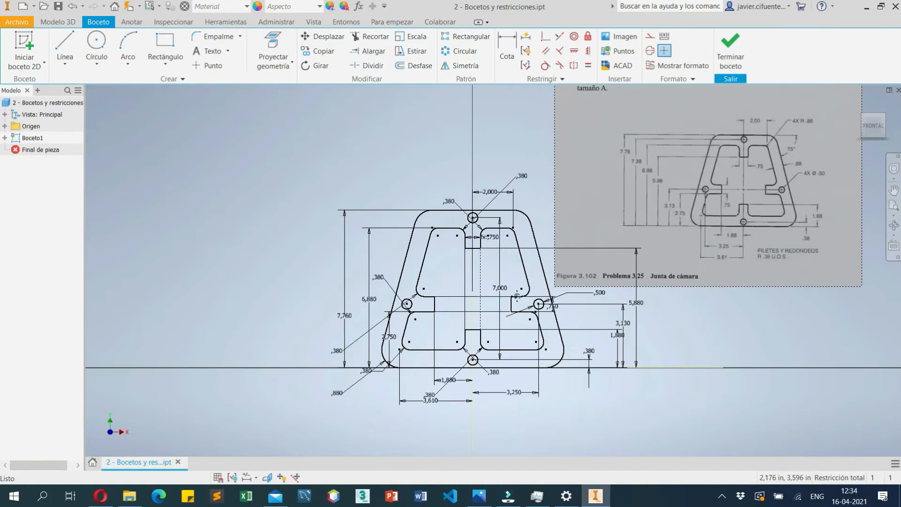
Finish the gasket sketch and start an Extrude operation.
{"action": "middle_click_drag", "start_coordinate": [517, 293], "coordinate": [439, 313]}
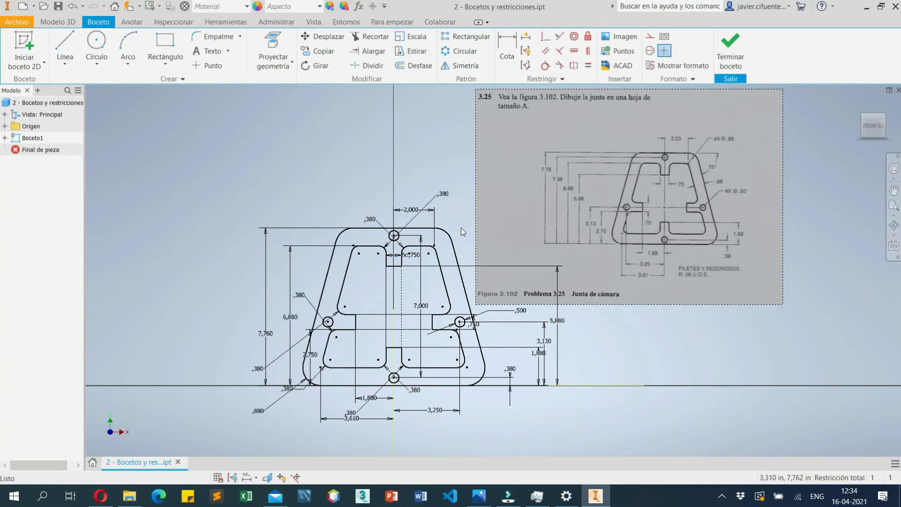
{"action": "key", "text": "s"}
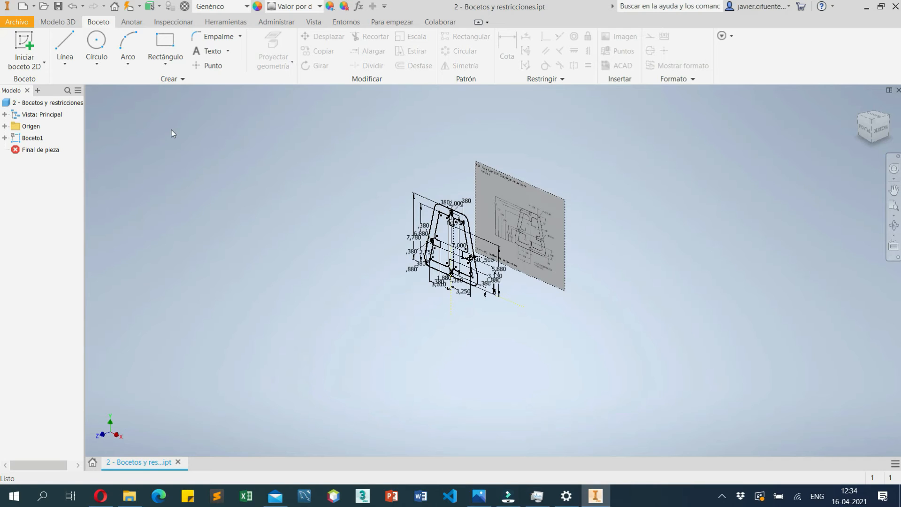
{"action": "left_click", "coordinate": [59, 21]}
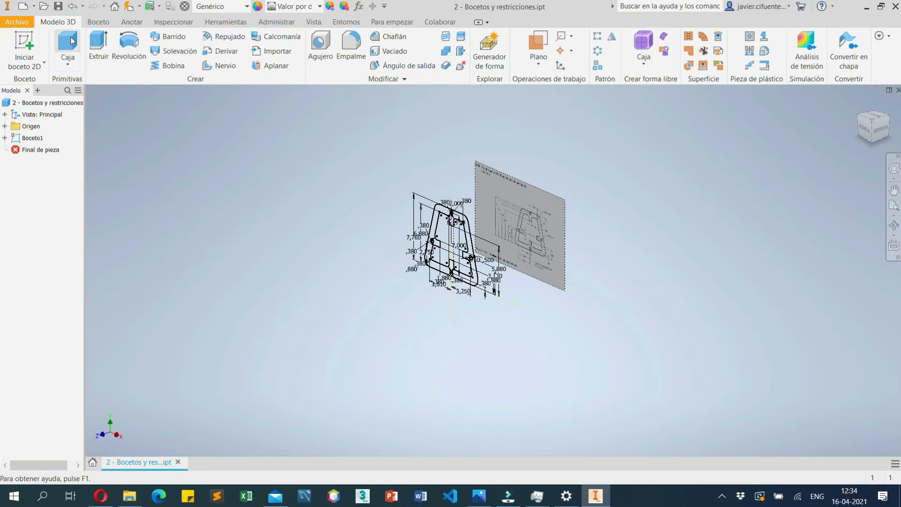
{"action": "left_click", "coordinate": [99, 46]}
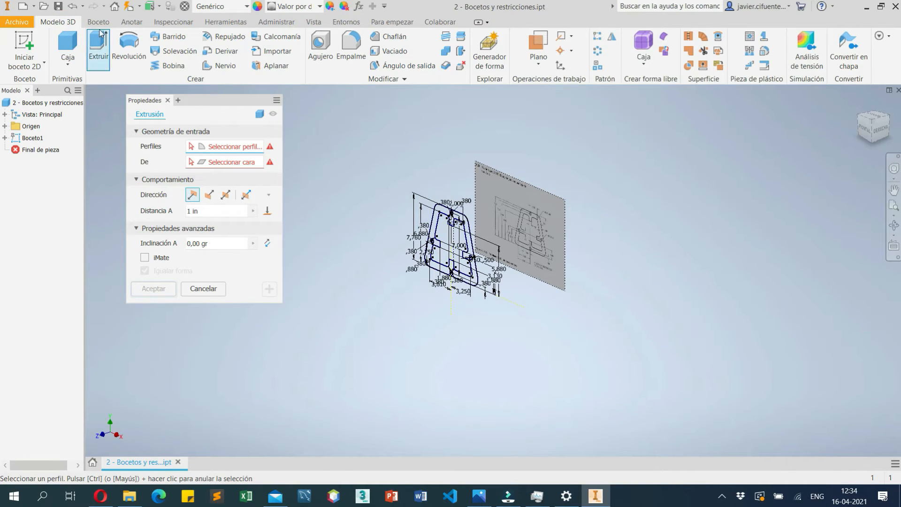
Select the gasket frame as the extrusion profile, and clear the profile selection again.
{"action": "scroll", "coordinate": [450, 212], "scroll_direction": "down", "scroll_amount": 5}
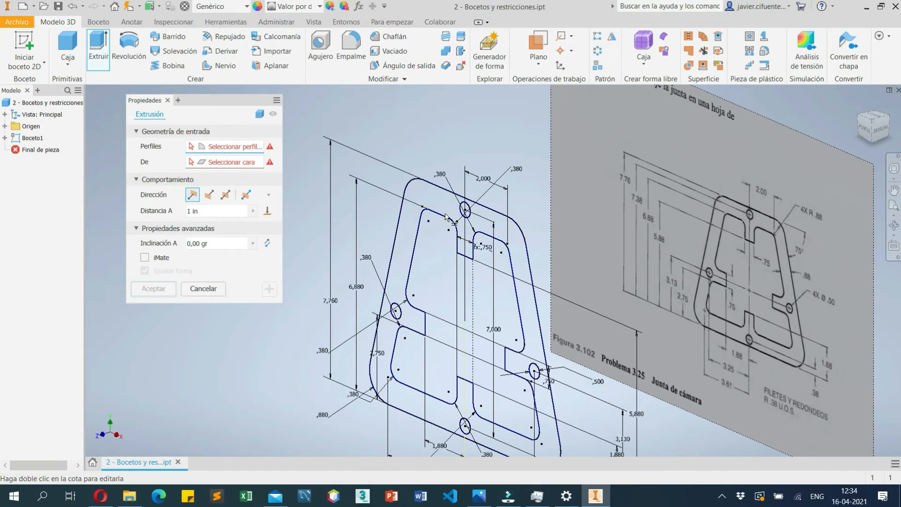
{"action": "left_click", "coordinate": [431, 193]}
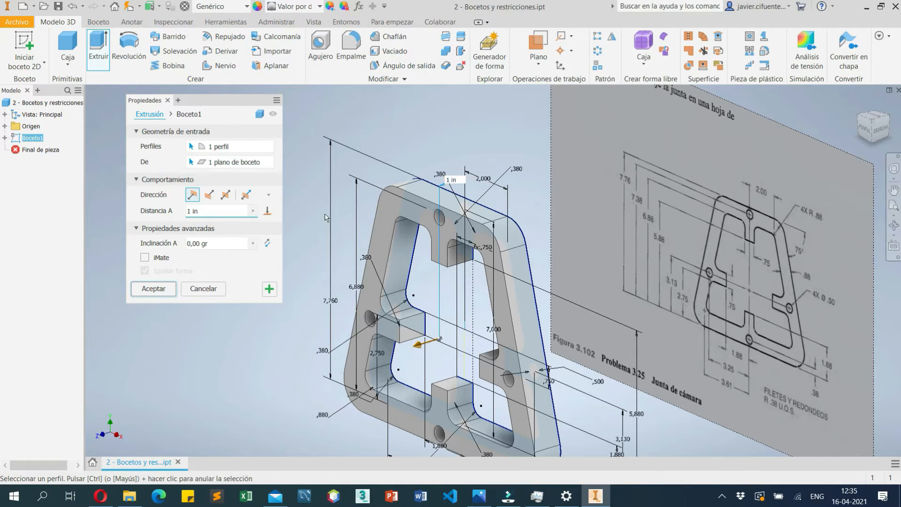
{"action": "left_click", "coordinate": [422, 200]}
{"action": "left_click", "coordinate": [241, 143]}
{"action": "left_click", "coordinate": [268, 147]}
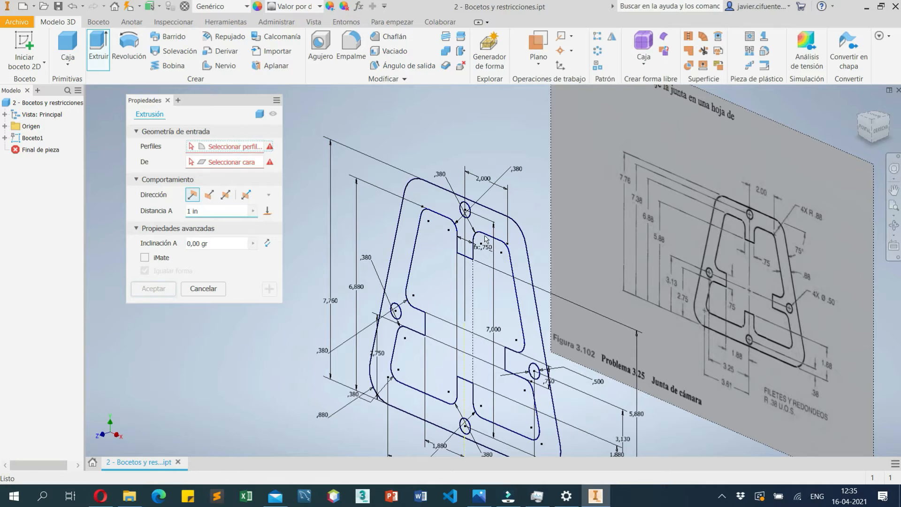
Pick the inner opening and the surrounding frame as extrusion profiles, and deselect the inner opening to keep only the frame.
{"action": "scroll", "coordinate": [485, 244], "scroll_direction": "up", "scroll_amount": 3}
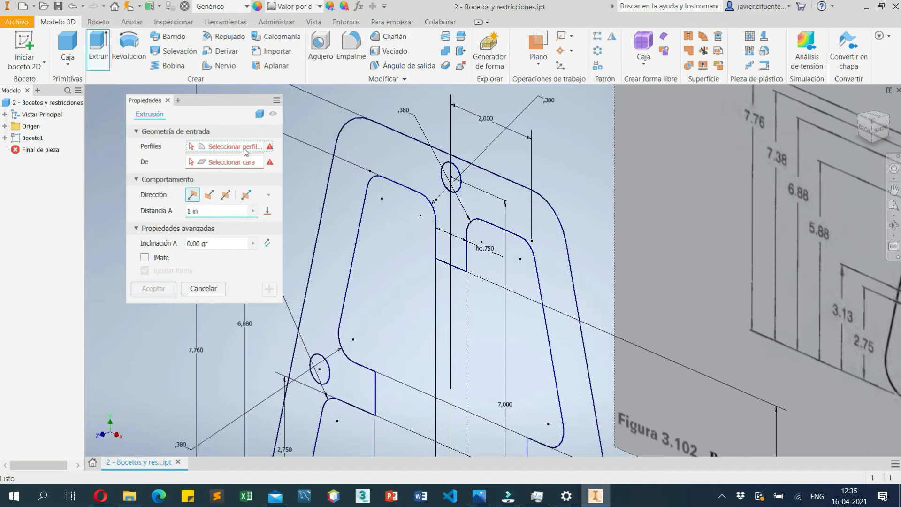
{"action": "left_click", "coordinate": [464, 286]}
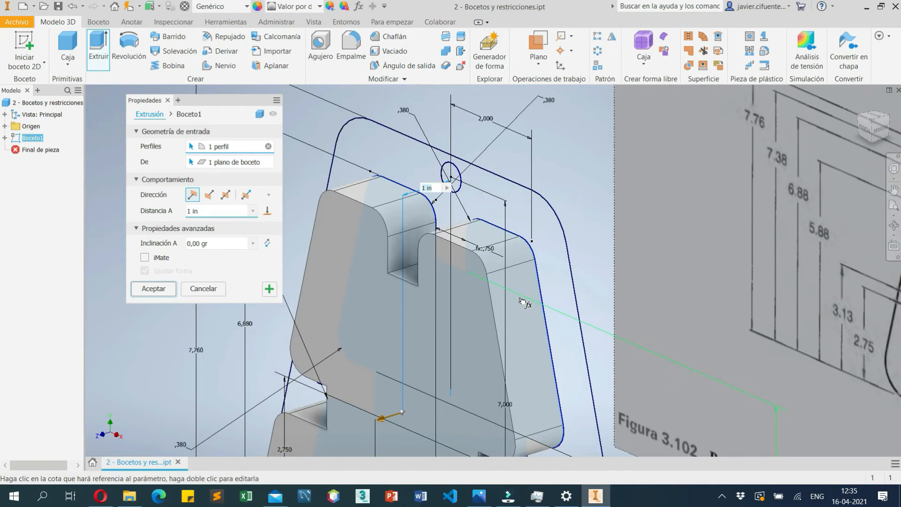
{"action": "scroll", "coordinate": [532, 306], "scroll_direction": "down", "scroll_amount": 3}
{"action": "scroll", "coordinate": [532, 306], "scroll_direction": "up", "scroll_amount": 2}
{"action": "mouse_move", "coordinate": [531, 306]}
{"action": "middle_mouse_down"}
{"action": "mouse_move", "coordinate": [570, 244]}
{"action": "mouse_move", "coordinate": [576, 256]}
{"action": "middle_mouse_up"}
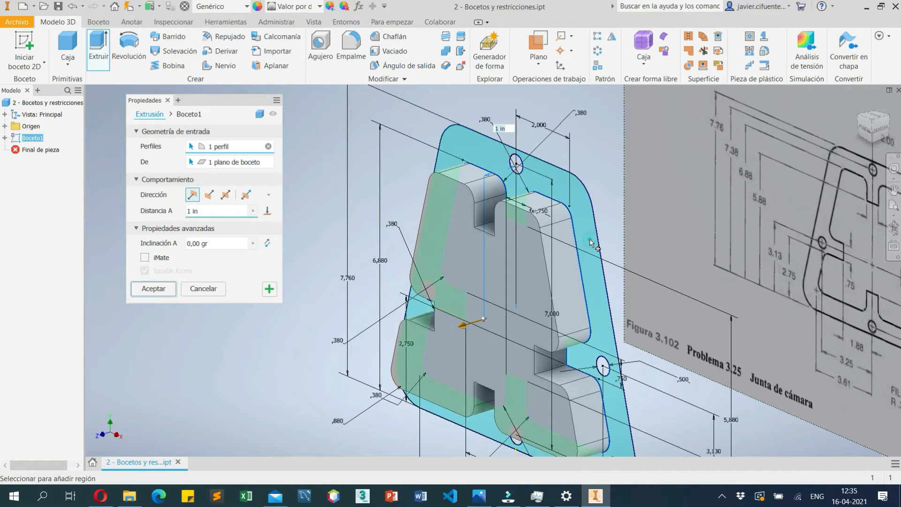
{"action": "left_click", "coordinate": [591, 243]}
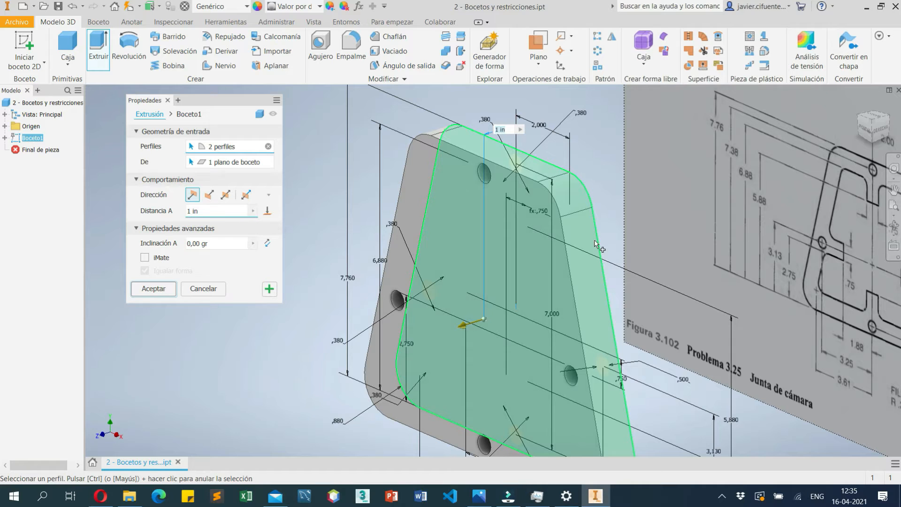
{"action": "left_click", "coordinate": [467, 269]}
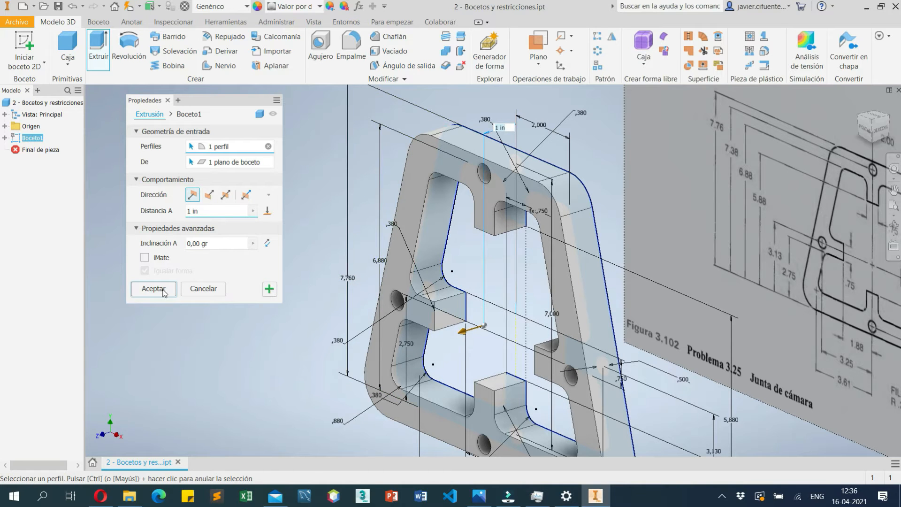
Set the extrusion distance to 2 in and try the flipped and symmetric directions.
{"action": "middle_click_drag", "start_coordinate": [539, 302], "coordinate": [570, 274]}
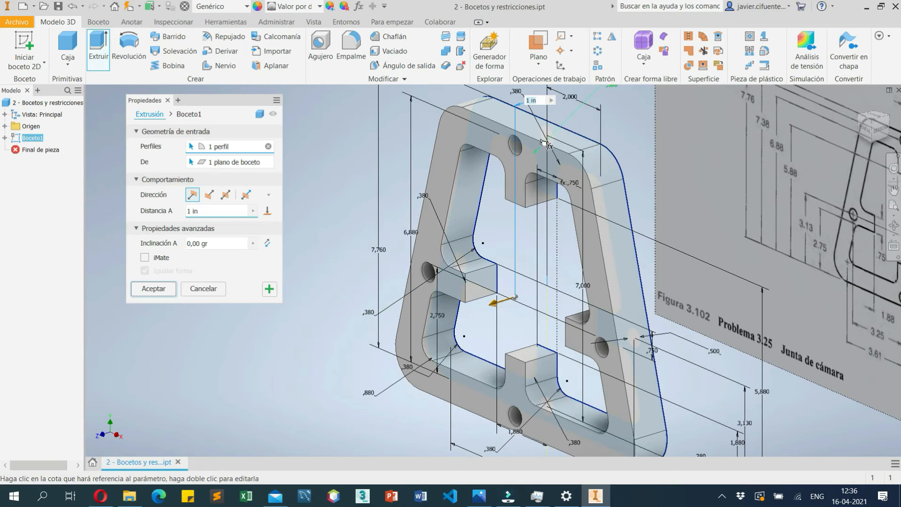
{"action": "left_click", "coordinate": [210, 209]}
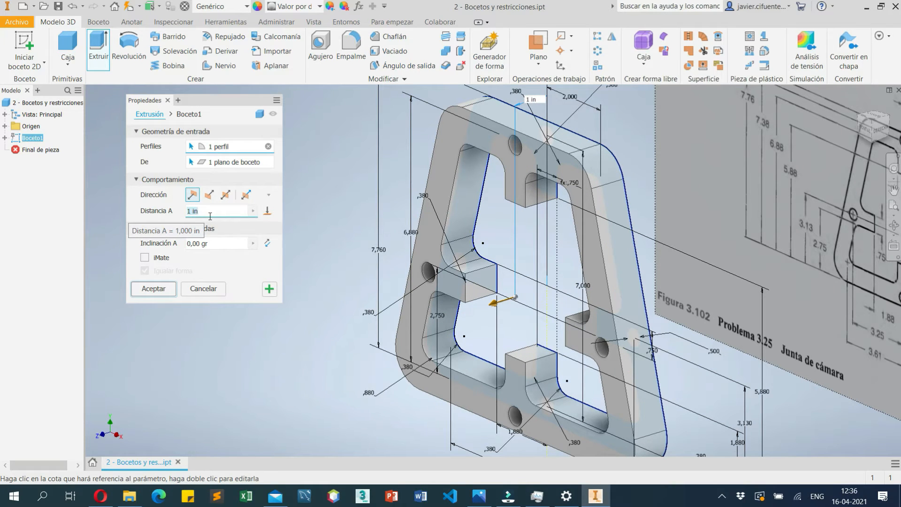
{"action": "type", "text": "2"}
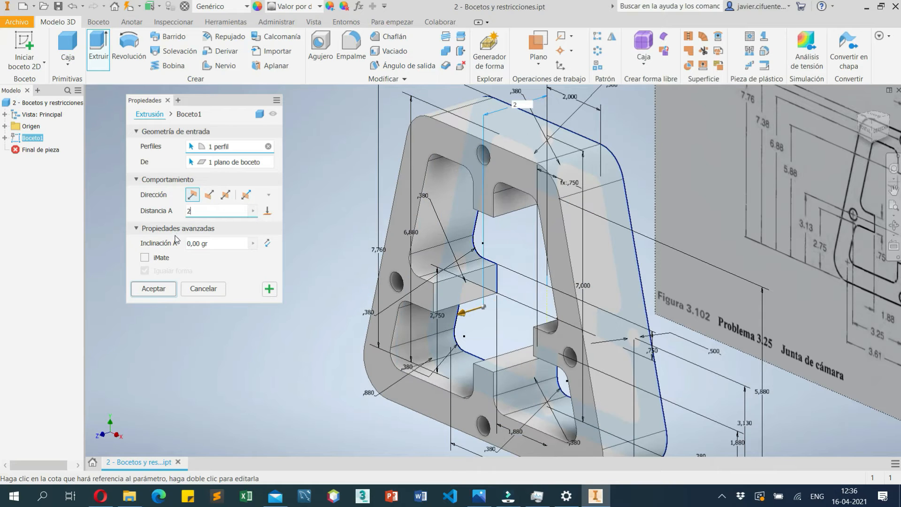
{"action": "left_click", "coordinate": [211, 196]}
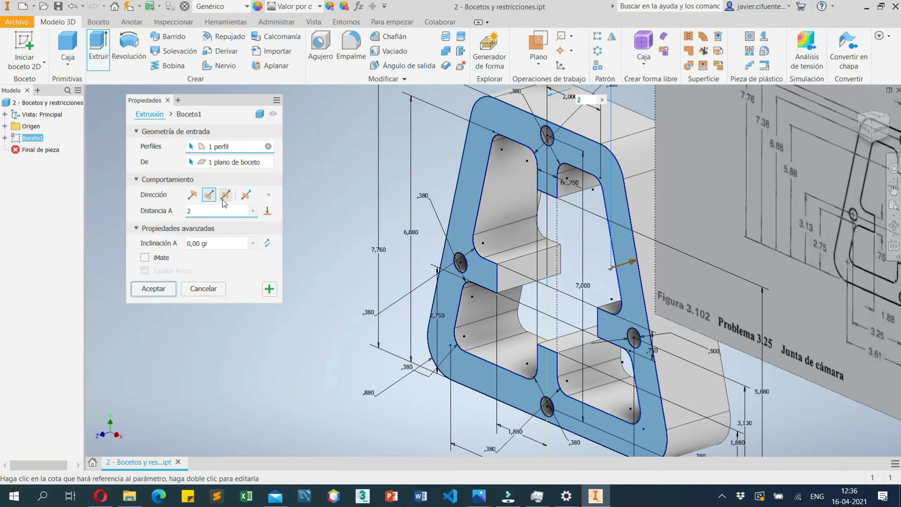
{"action": "left_click", "coordinate": [225, 195]}
{"action": "middle_click_drag", "start_coordinate": [355, 239], "coordinate": [245, 290]}
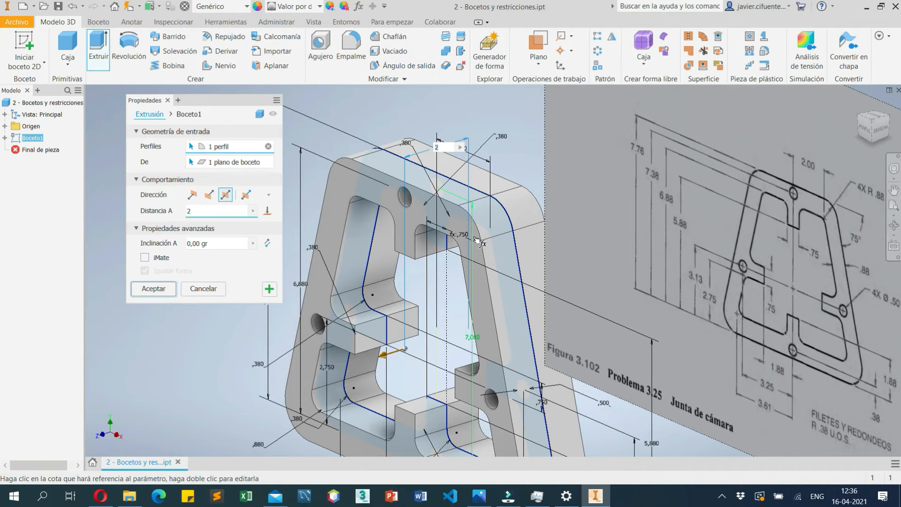
{"action": "mouse_move", "coordinate": [489, 253]}
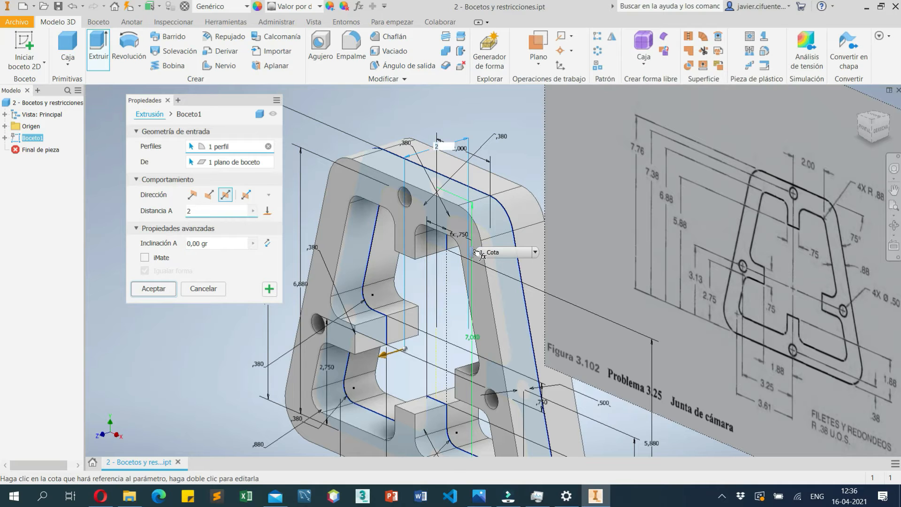
Try an asymmetric extrusion with distance B set to 3 in.
{"action": "left_click", "coordinate": [247, 196]}
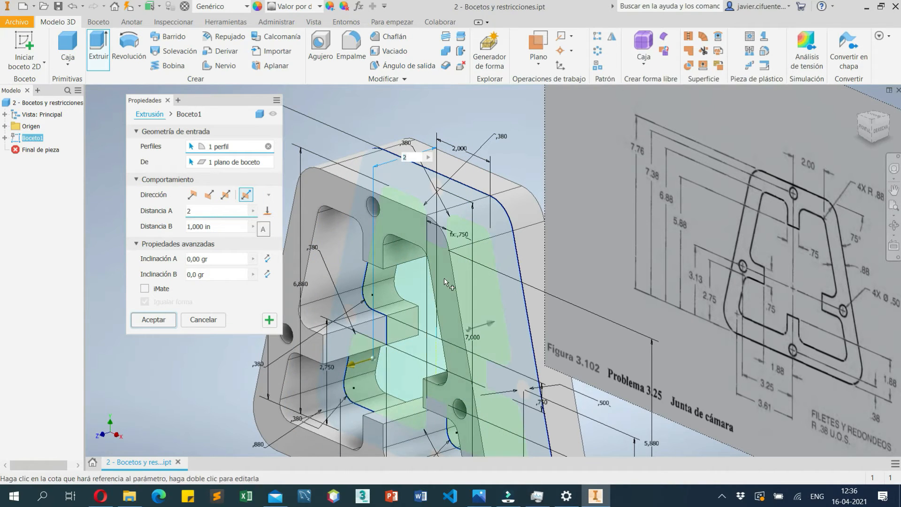
{"action": "scroll", "coordinate": [414, 322], "scroll_direction": "down", "scroll_amount": 3}
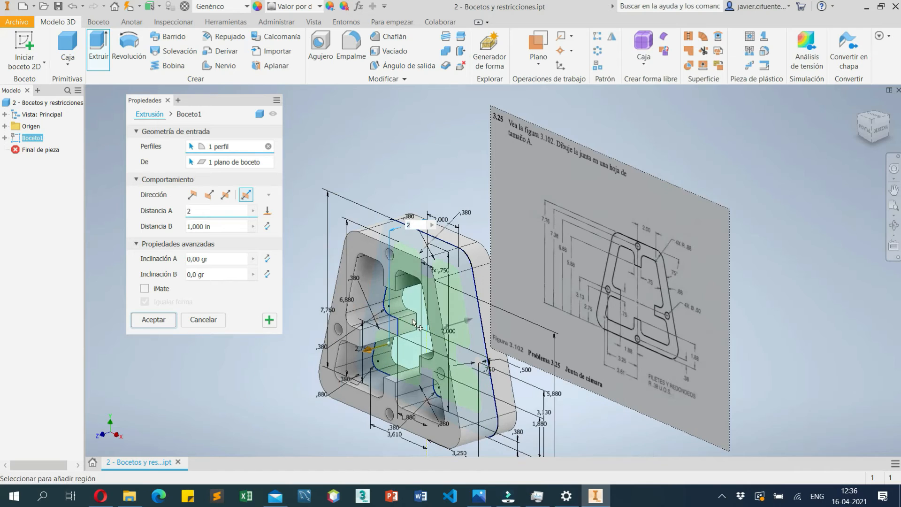
{"action": "middle_click_drag", "start_coordinate": [412, 321], "coordinate": [427, 321]}
{"action": "double_click", "coordinate": [217, 216]}
{"action": "double_click", "coordinate": [229, 227]}
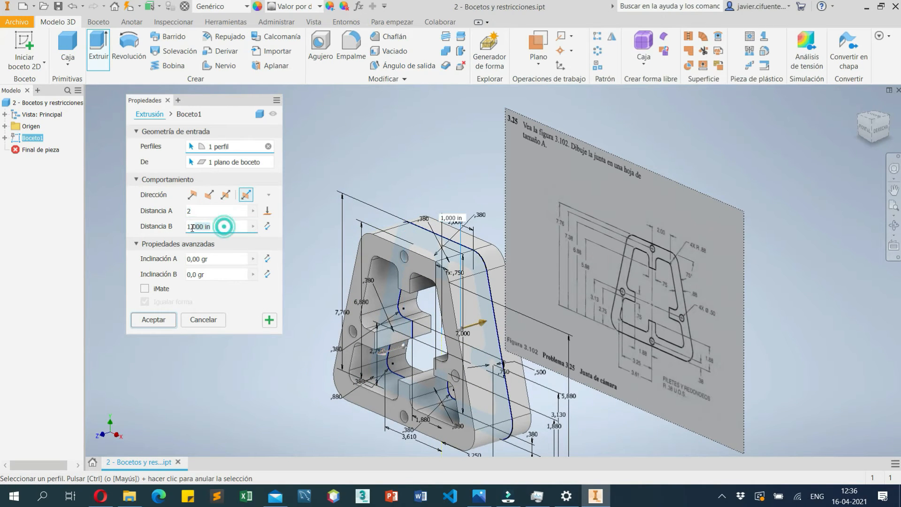
{"action": "double_click", "coordinate": [232, 230]}
{"action": "type", "text": "3"}
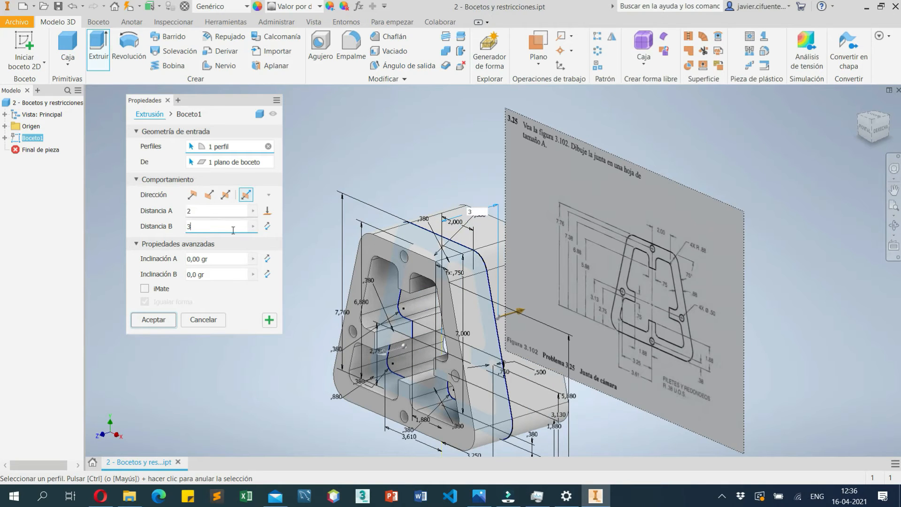
Return the extrusion to the default single direction and set distance A to 1 in.
{"action": "left_click", "coordinate": [192, 195]}
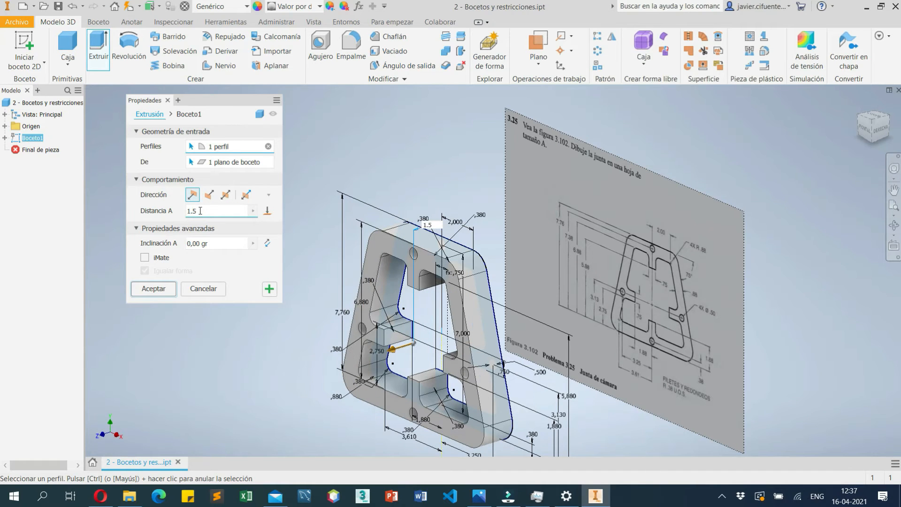
{"action": "left_click_drag", "start_coordinate": [200, 210], "coordinate": [182, 217]}
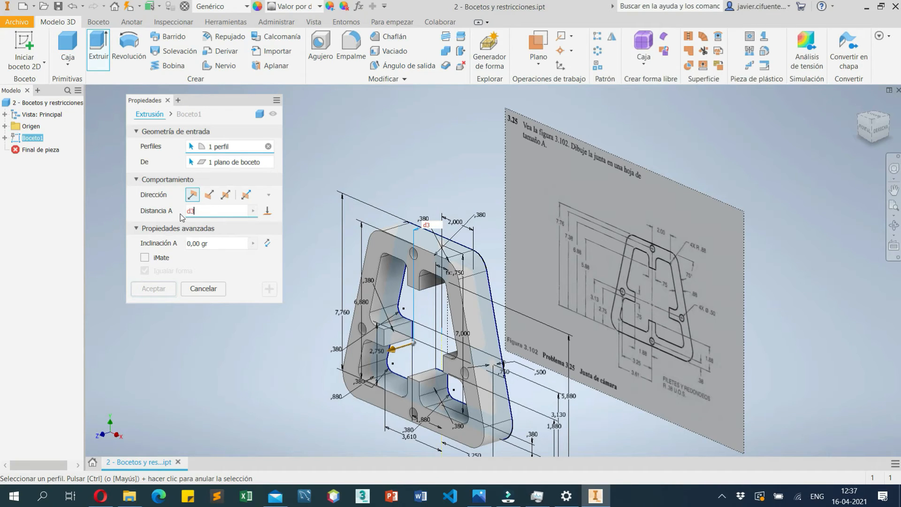
{"action": "key", "text": "BackSpace"}
{"action": "type", "text": "d"}
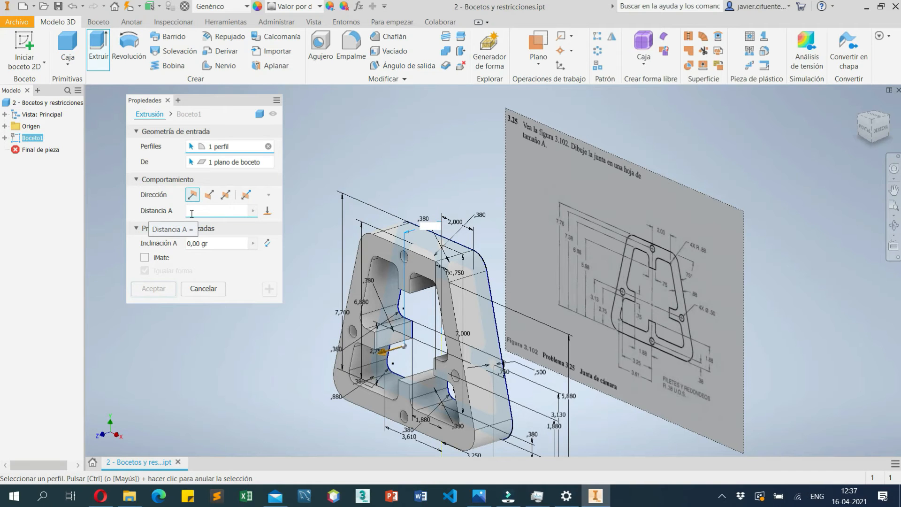
{"action": "type", "text": "1"}
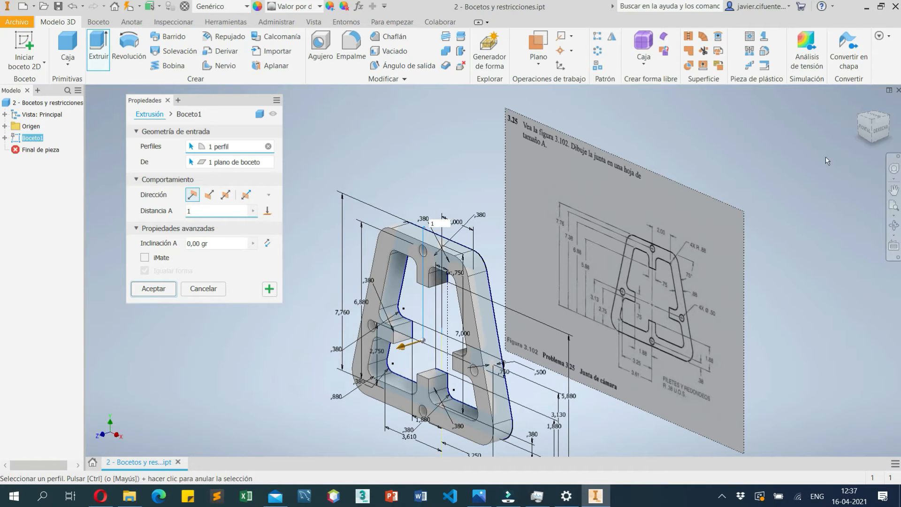
View the gasket side-on, set the extrusion taper to 2 degrees and flip the taper direction.
{"action": "left_click", "coordinate": [882, 132]}
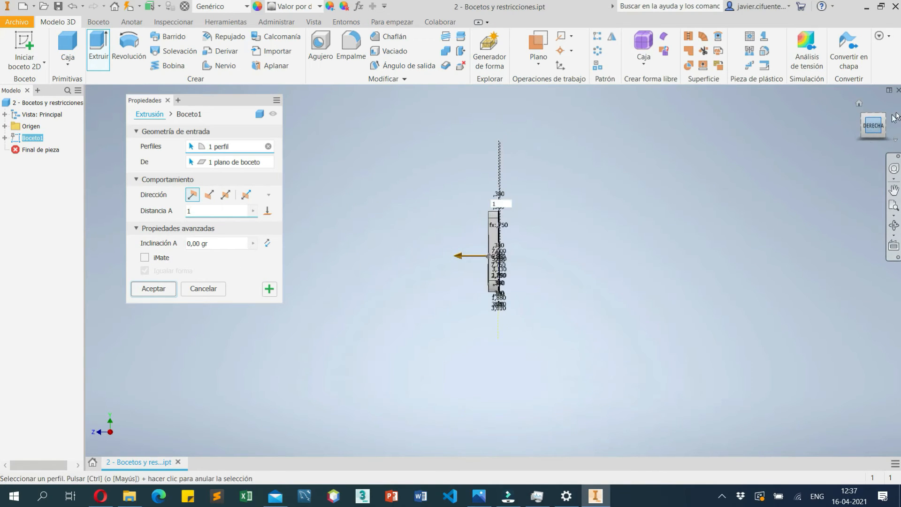
{"action": "left_click", "coordinate": [890, 118]}
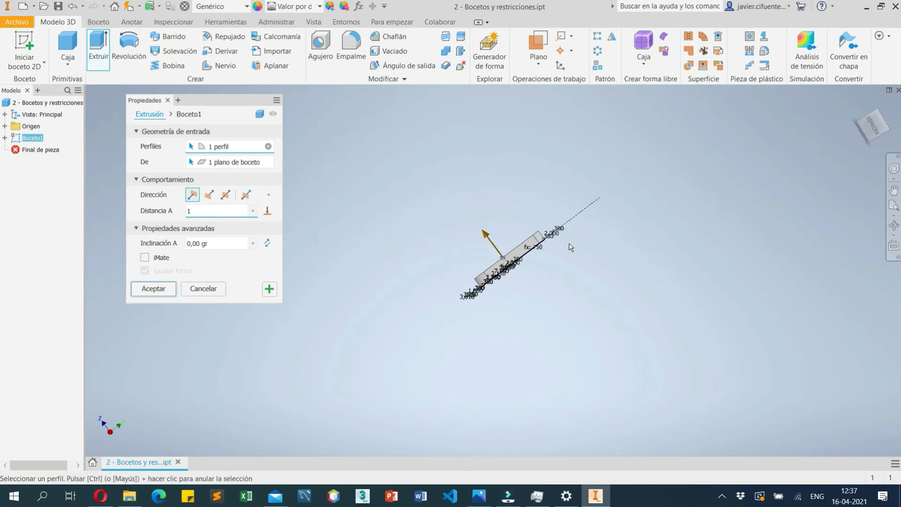
{"action": "left_click", "coordinate": [215, 242]}
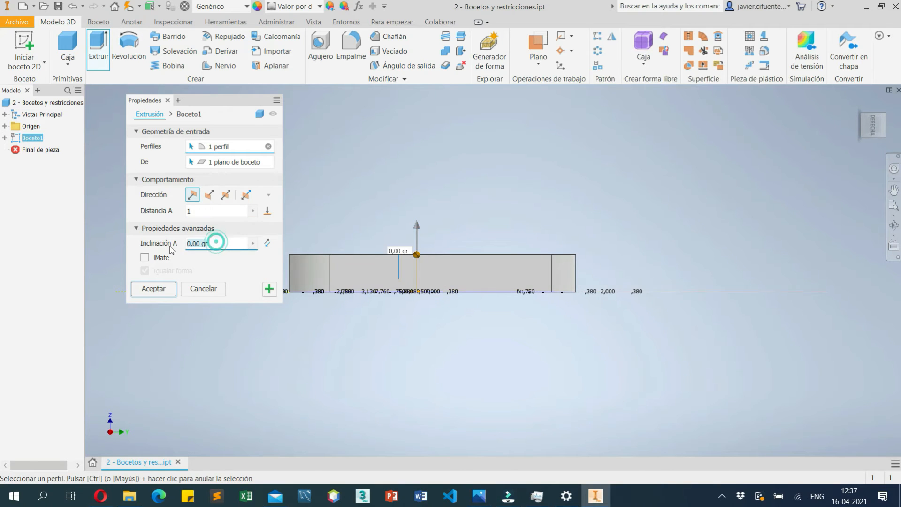
{"action": "type", "text": "2"}
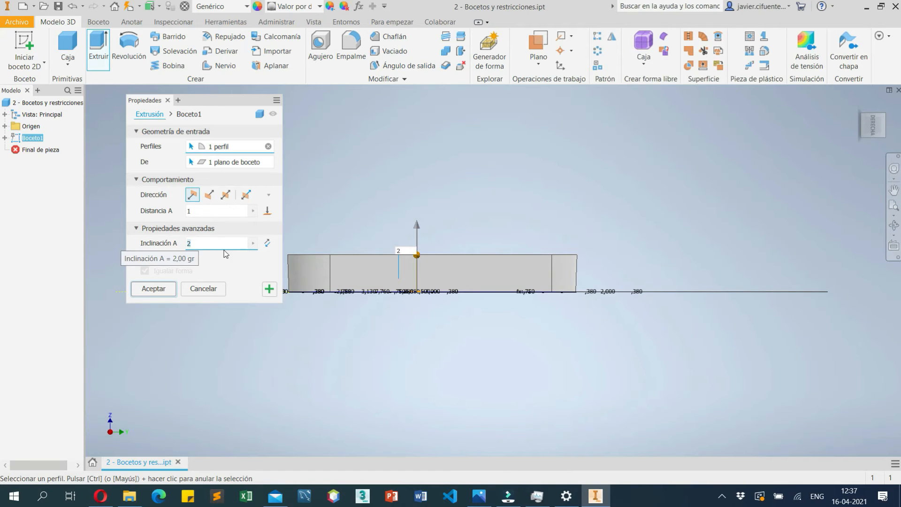
{"action": "left_click", "coordinate": [267, 242]}
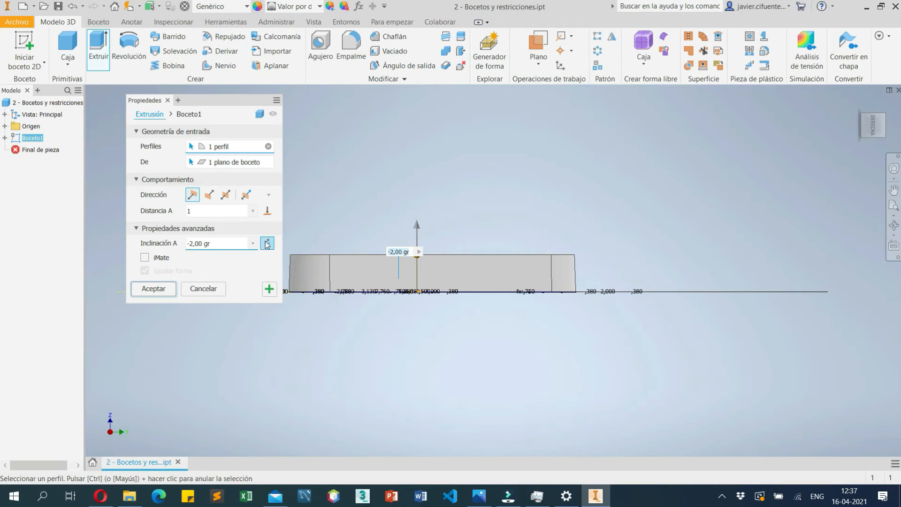
Try a taper of -5 degrees, set it to -10 degrees, and create the extrusion.
{"action": "left_click", "coordinate": [233, 242]}
{"action": "left_click_drag", "start_coordinate": [203, 239], "coordinate": [191, 241]}
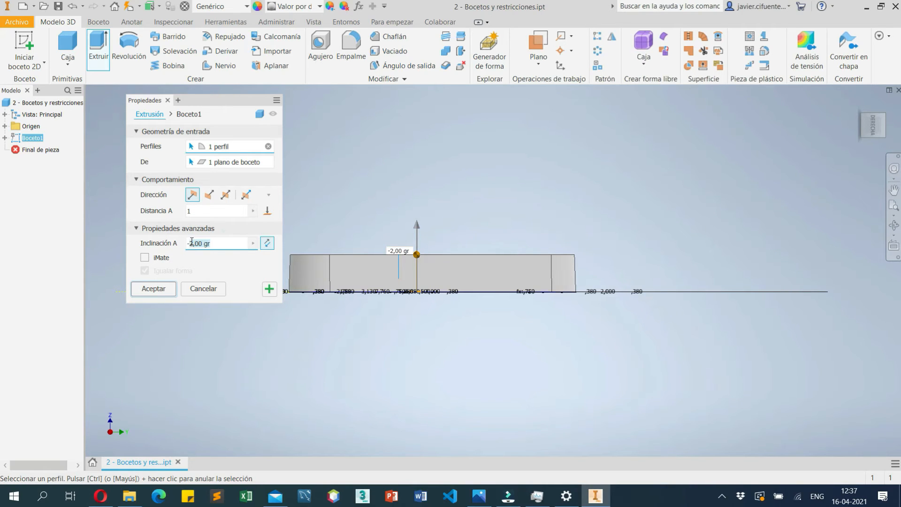
{"action": "type", "text": "5"}
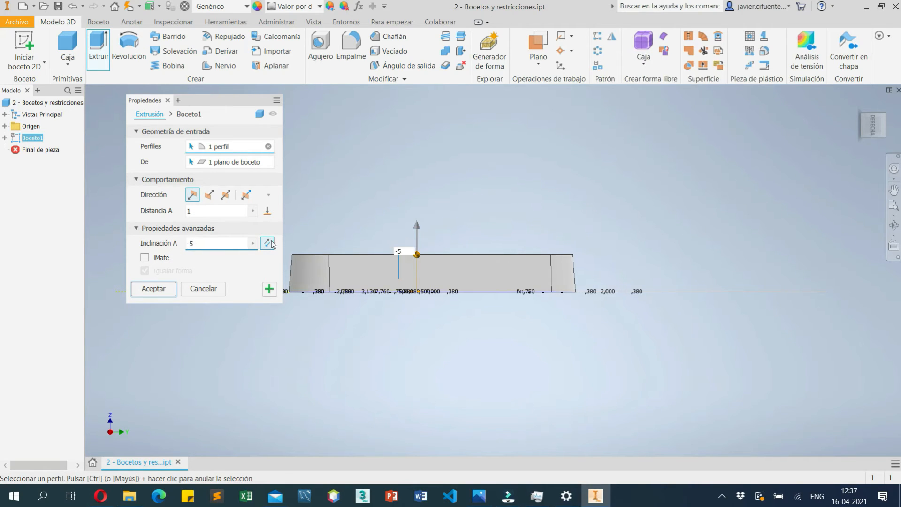
{"action": "key", "text": "BackSpace"}
{"action": "type", "text": "10"}
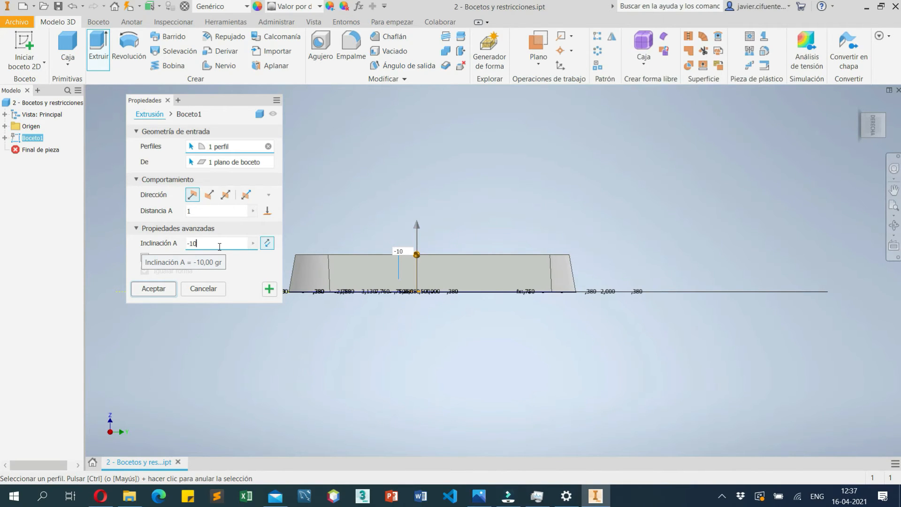
{"action": "left_click", "coordinate": [160, 289]}
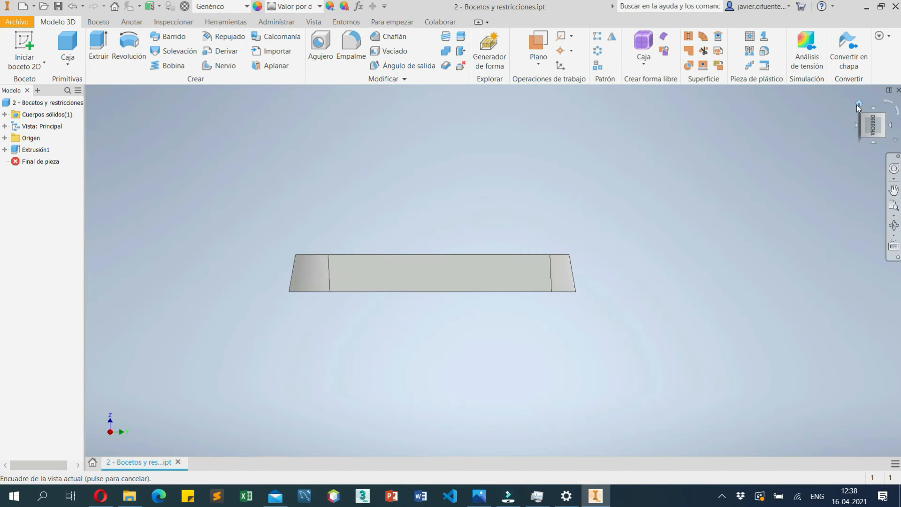
Examine the tapered gasket from an isometric angle, checking how the draft affects the holes and inner walls.
{"action": "left_click", "coordinate": [858, 103]}
{"action": "middle_click", "coordinate": [499, 183]}
{"action": "middle_click_drag", "start_coordinate": [498, 219], "coordinate": [550, 245]}
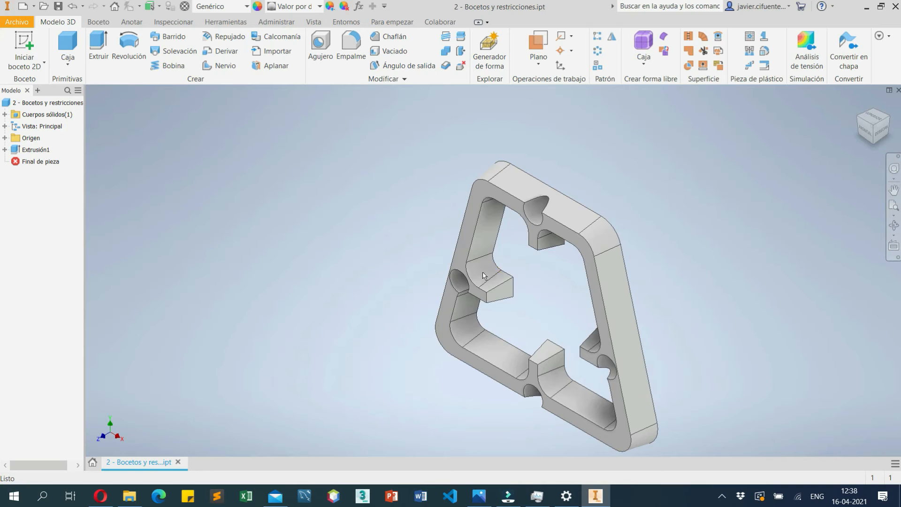
{"action": "scroll", "coordinate": [484, 275], "scroll_direction": "up", "scroll_amount": 2}
{"action": "scroll", "coordinate": [469, 267], "scroll_direction": "up", "scroll_amount": 2}
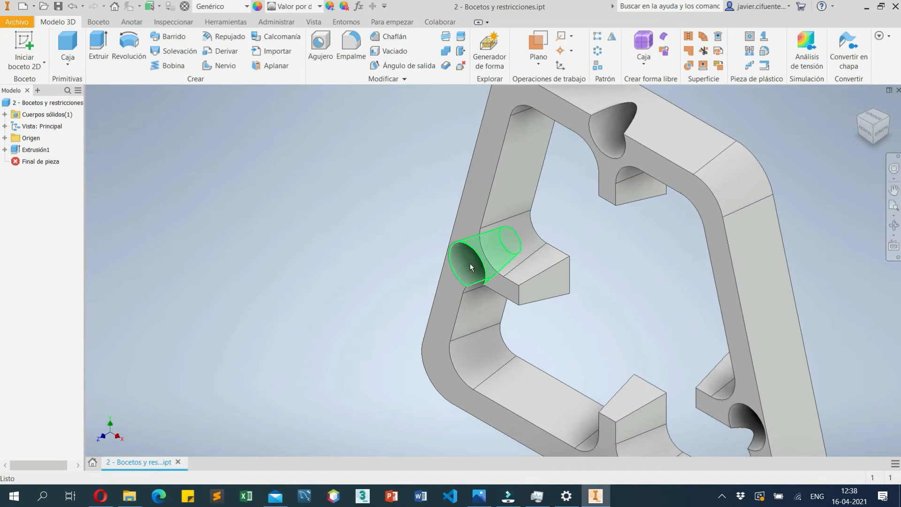
{"action": "left_click", "coordinate": [469, 263]}
{"action": "middle_click_drag", "start_coordinate": [600, 242], "coordinate": [514, 221]}
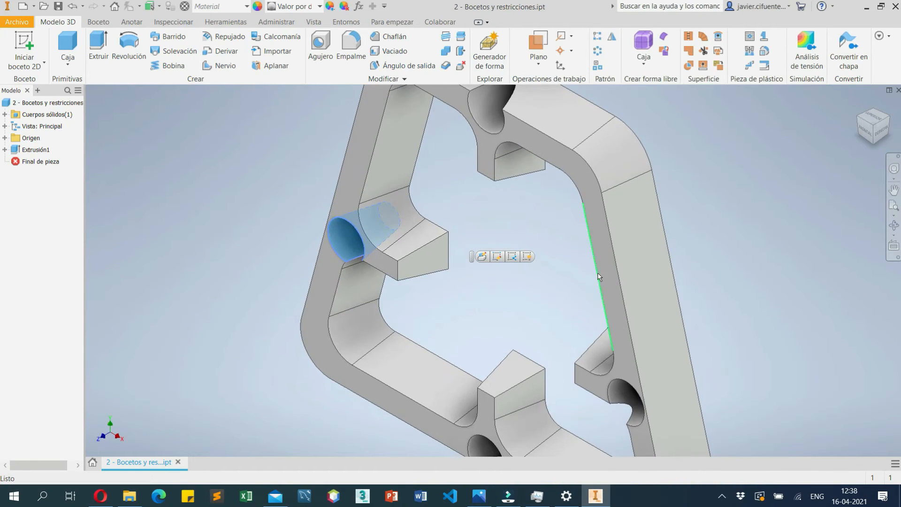
{"action": "scroll", "coordinate": [598, 276], "scroll_direction": "down", "scroll_amount": 4}
{"action": "middle_click_drag", "start_coordinate": [605, 290], "coordinate": [622, 274], "text": "shift"}
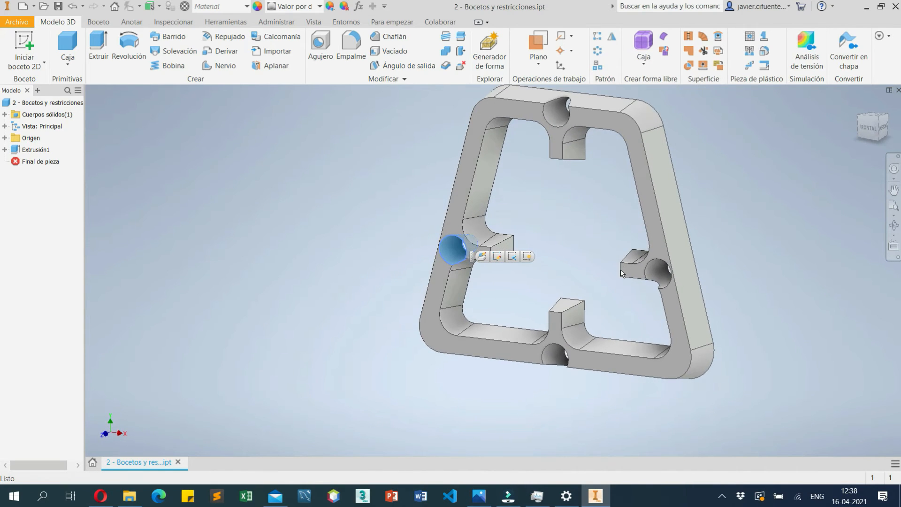
Edit the gasket extrusion and set its taper to 0 degrees.
{"action": "double_click", "coordinate": [36, 150]}
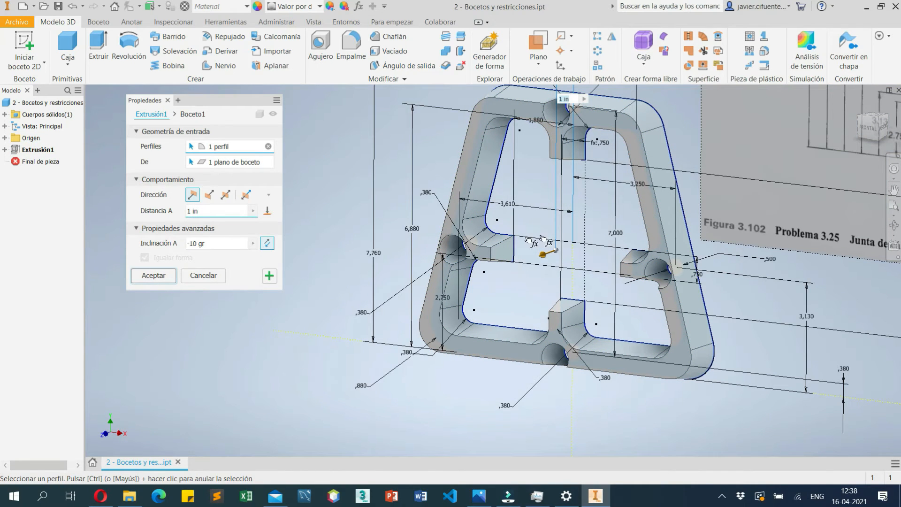
{"action": "middle_click_drag", "start_coordinate": [522, 269], "coordinate": [507, 280]}
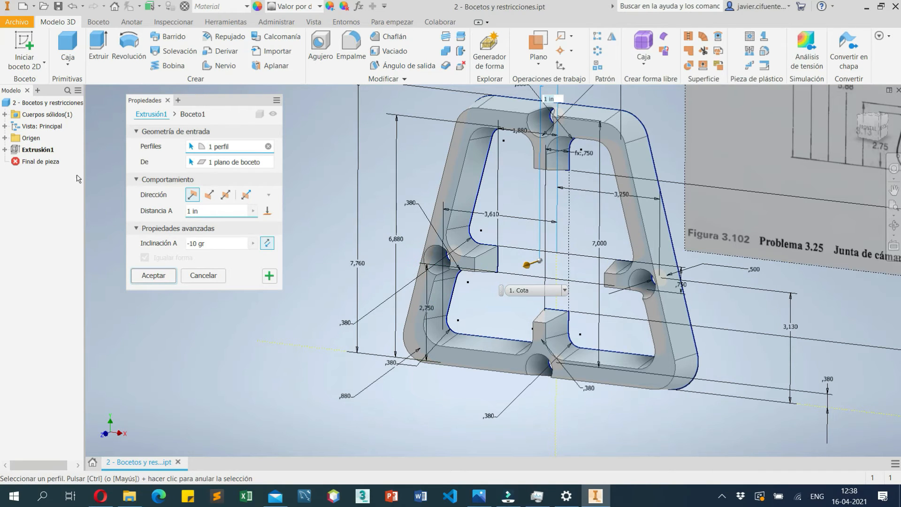
{"action": "left_click", "coordinate": [217, 243]}
{"action": "type", "text": "0"}
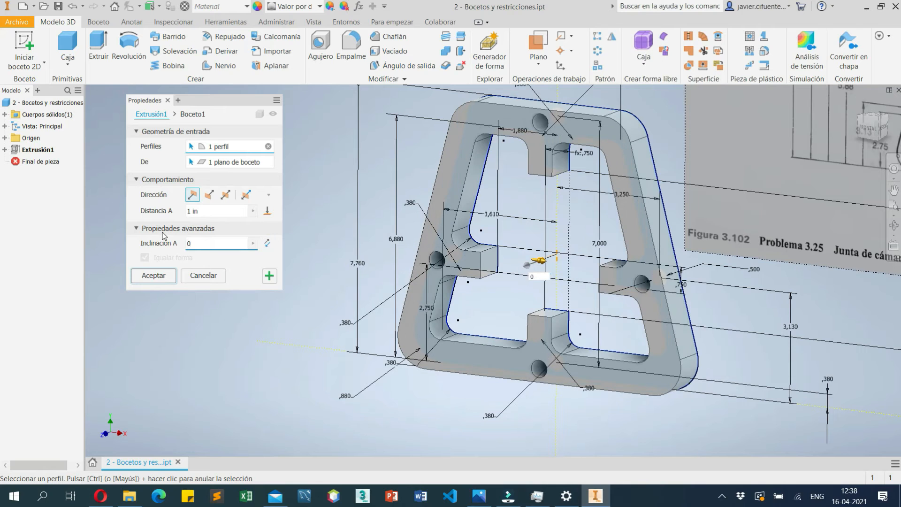
{"action": "left_click", "coordinate": [151, 278]}
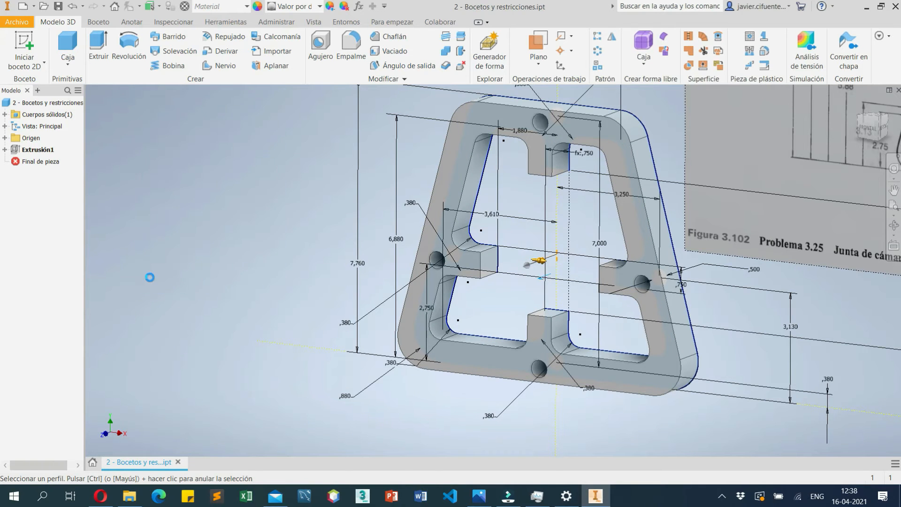
Expand the extrusion in the model tree and open its base sketch for editing.
{"action": "left_click", "coordinate": [5, 149]}
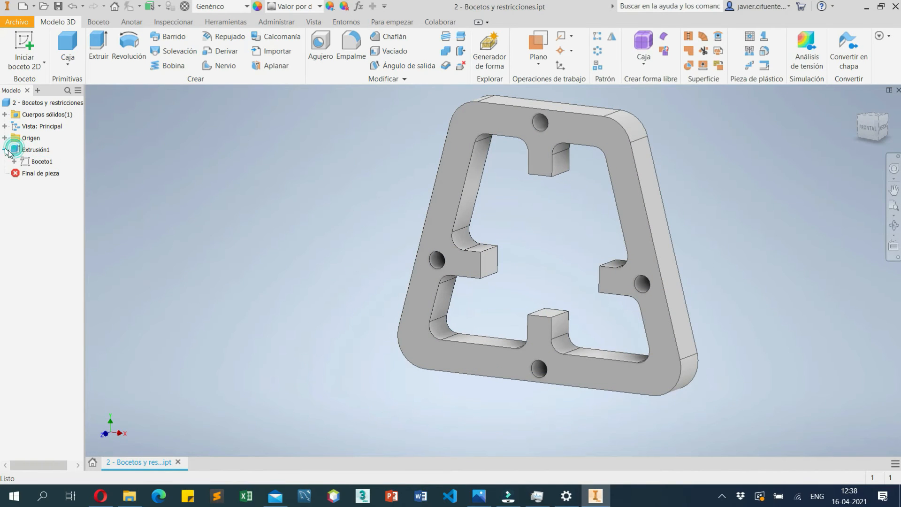
{"action": "left_click", "coordinate": [32, 163]}
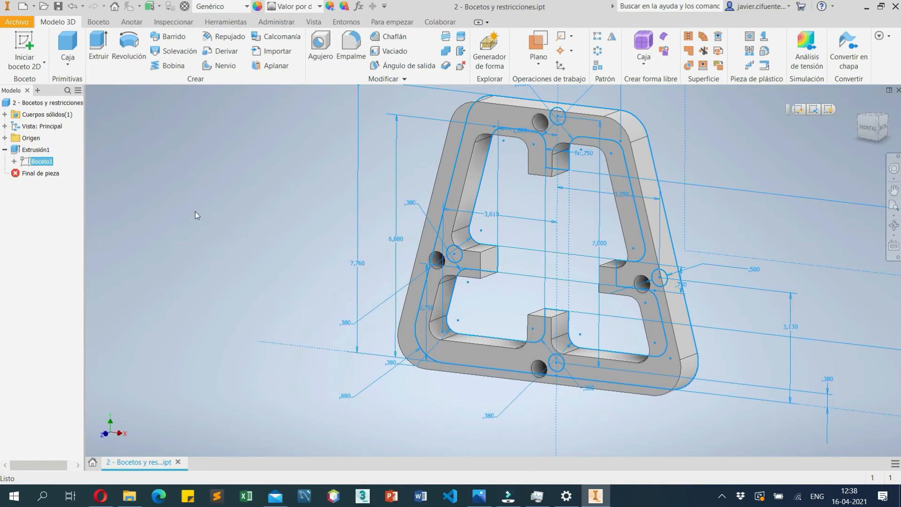
{"action": "left_click", "coordinate": [178, 177]}
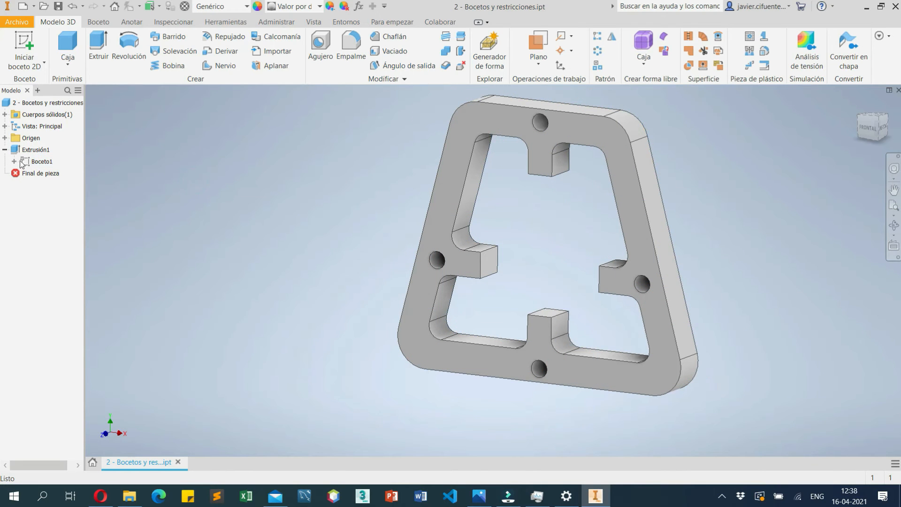
{"action": "left_click", "coordinate": [21, 162]}
{"action": "left_click", "coordinate": [159, 178]}
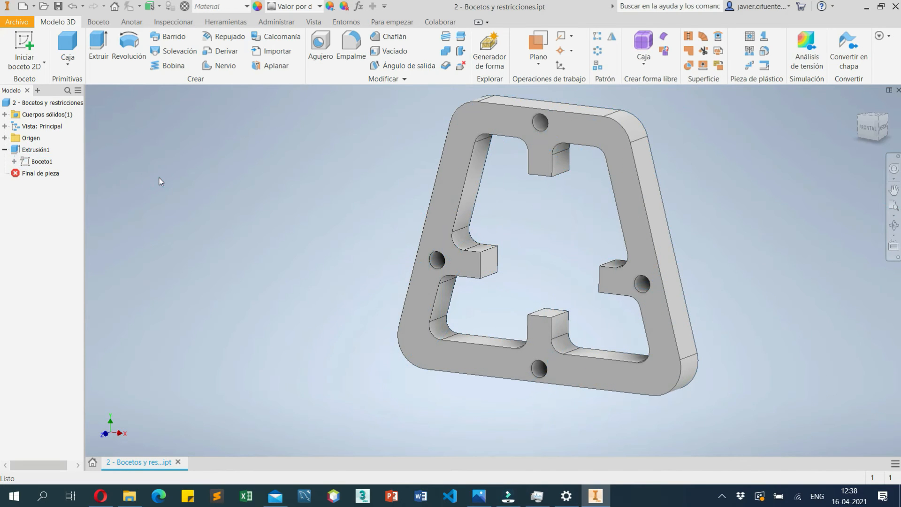
{"action": "double_click", "coordinate": [43, 162]}
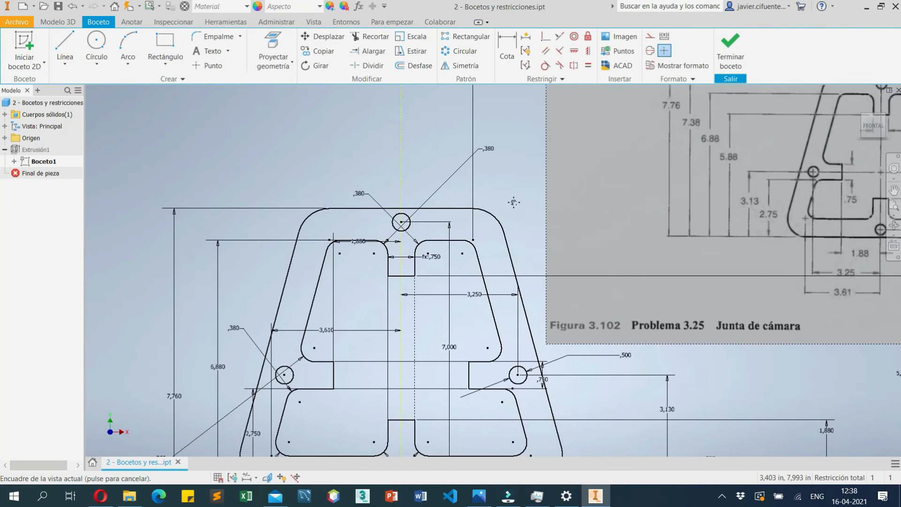
{"action": "scroll", "coordinate": [493, 292], "scroll_direction": "down", "scroll_amount": 3}
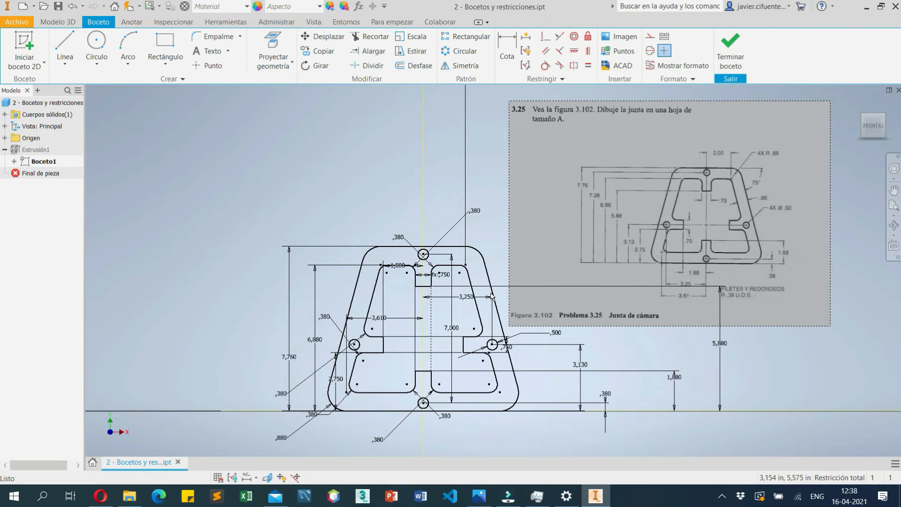
{"action": "middle_click_drag", "start_coordinate": [492, 294], "coordinate": [452, 334]}
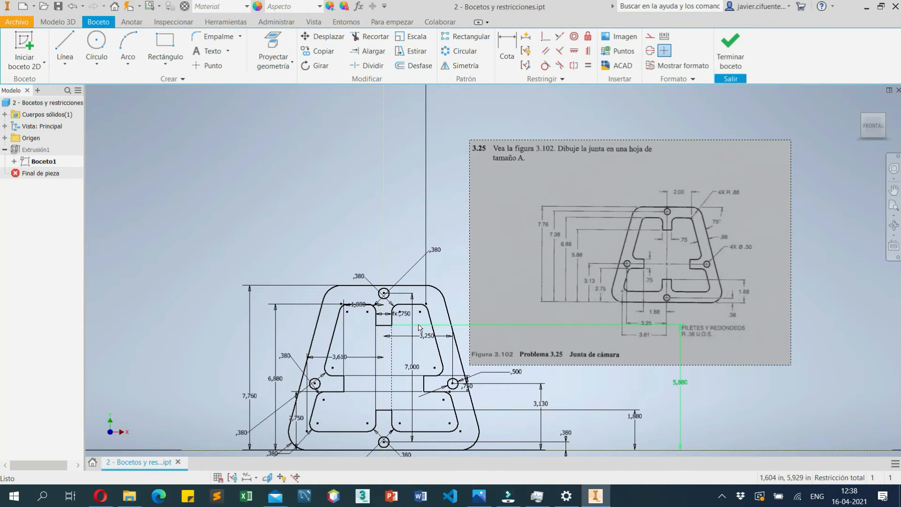
{"action": "left_click", "coordinate": [165, 43]}
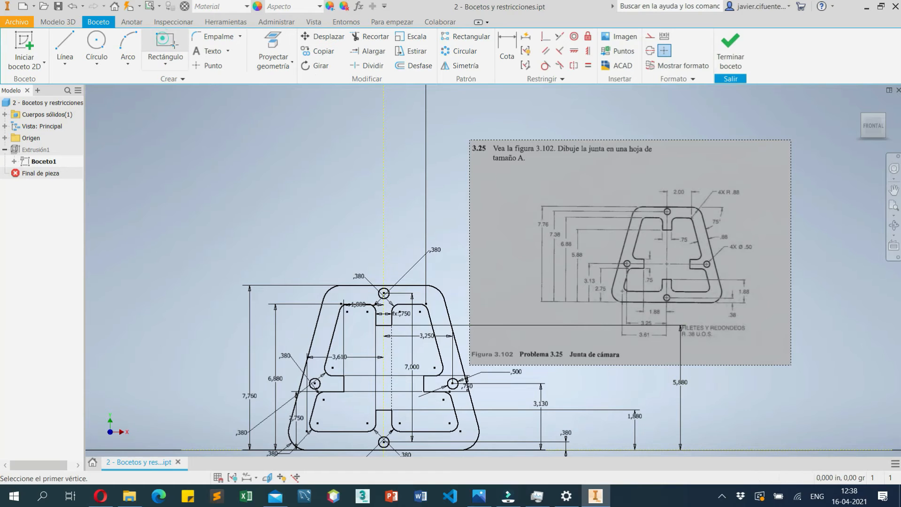
{"action": "left_click", "coordinate": [341, 285]}
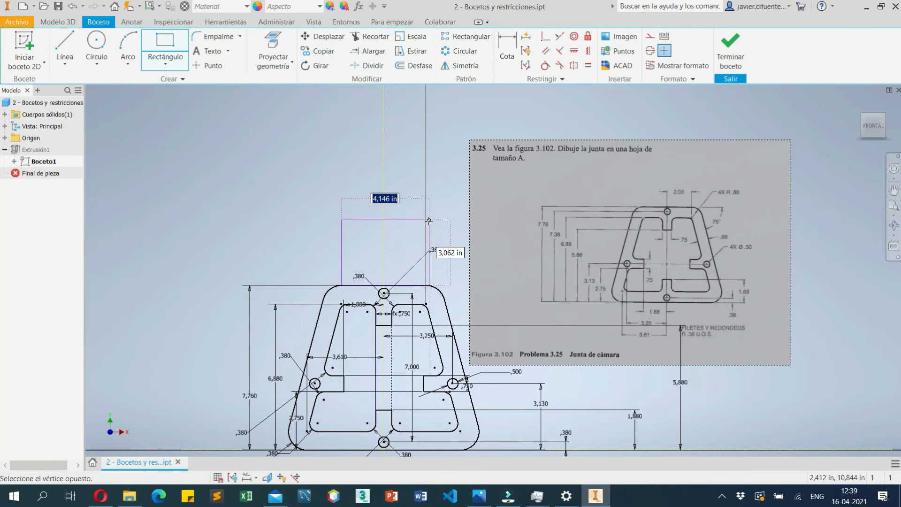
{"action": "key", "text": "Escape"}
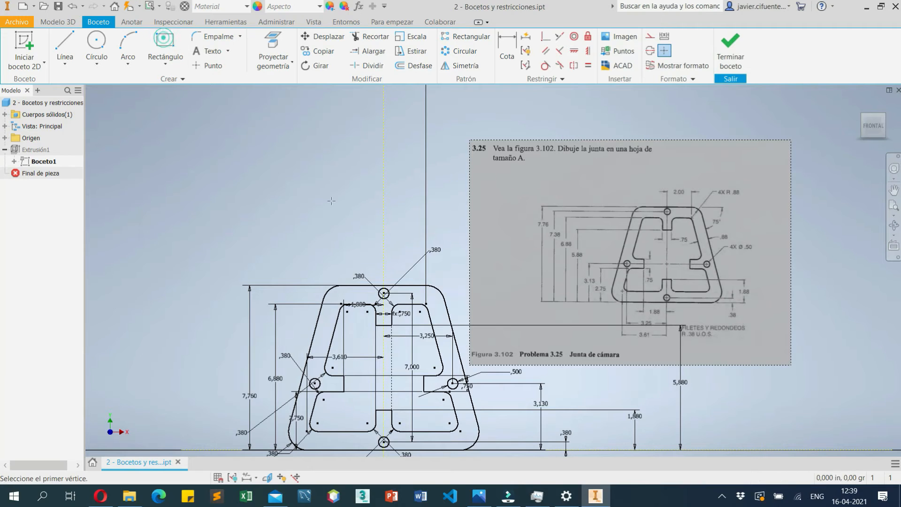
Draw a rectangle about 1.51 in wide and 3.76 in high on the gasket's top edge, with its sides symmetric about the vertical centre axis.
{"action": "left_click", "coordinate": [368, 285]}
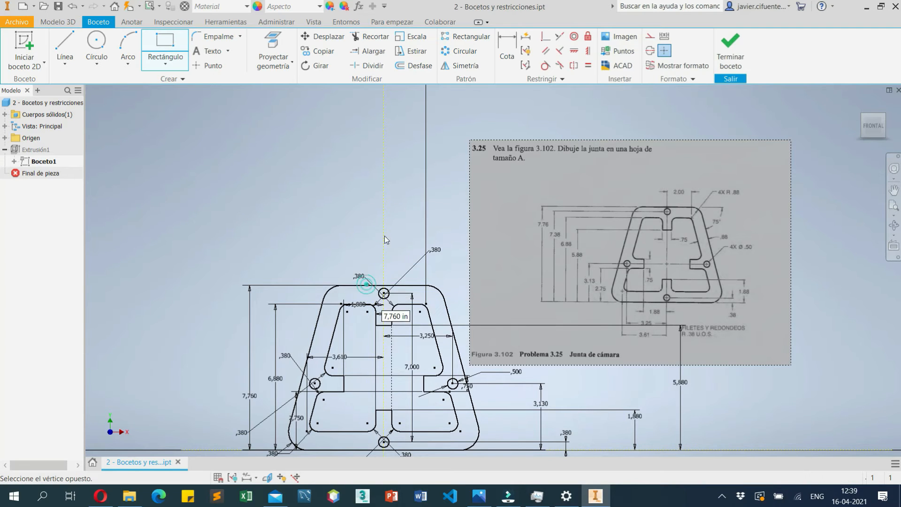
{"action": "left_click", "coordinate": [400, 204]}
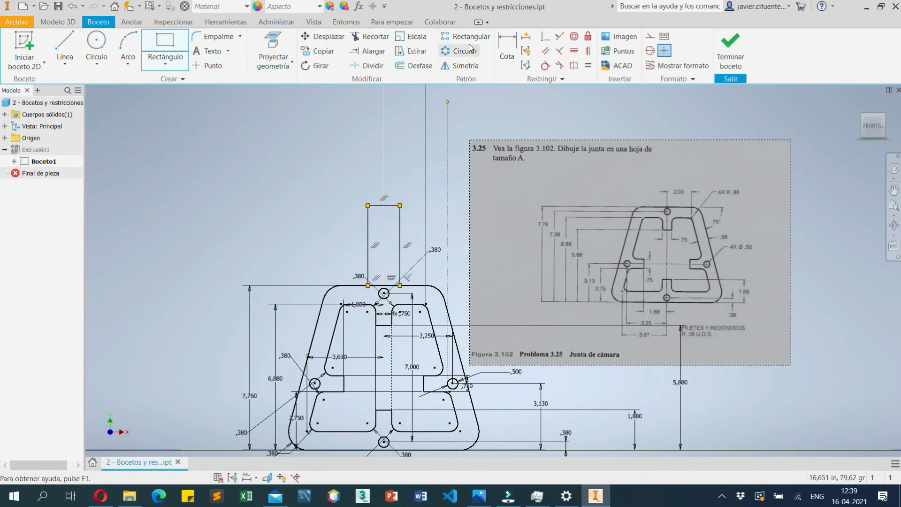
{"action": "left_click", "coordinate": [574, 66]}
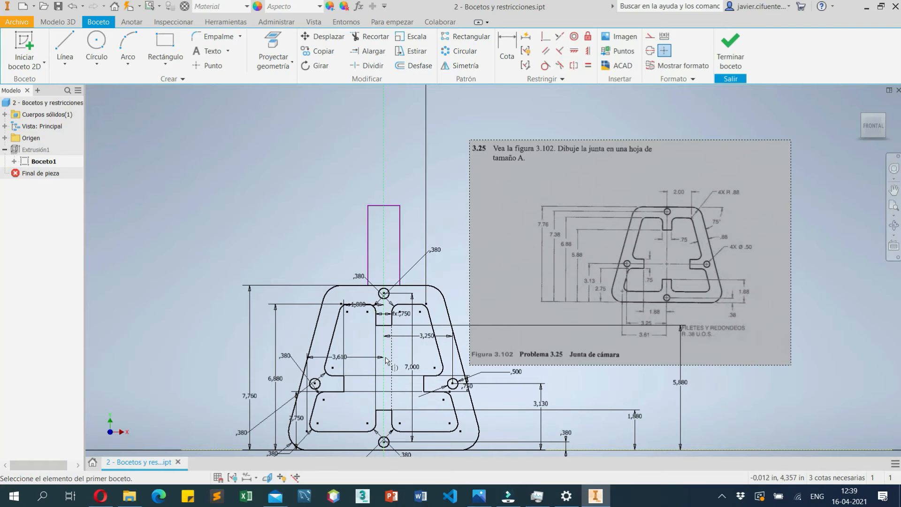
{"action": "left_click", "coordinate": [368, 251]}
{"action": "left_click", "coordinate": [399, 251]}
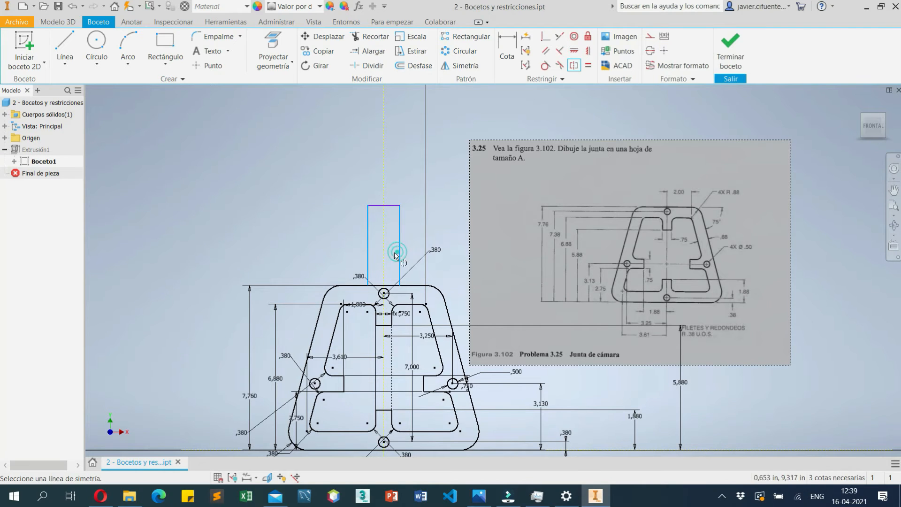
{"action": "left_click", "coordinate": [383, 253]}
Dimension the new rectangle's height above the gasket's top edge at 3 in.
{"action": "key", "text": "d"}
{"action": "left_click", "coordinate": [384, 205]}
{"action": "left_click", "coordinate": [410, 285]}
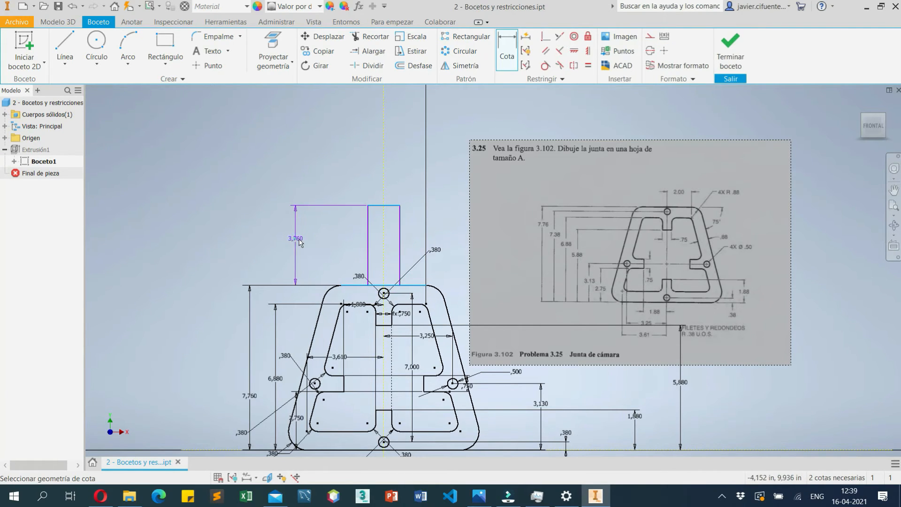
{"action": "left_click", "coordinate": [294, 239]}
{"action": "type", "text": "3"}
{"action": "key", "text": "Return"}
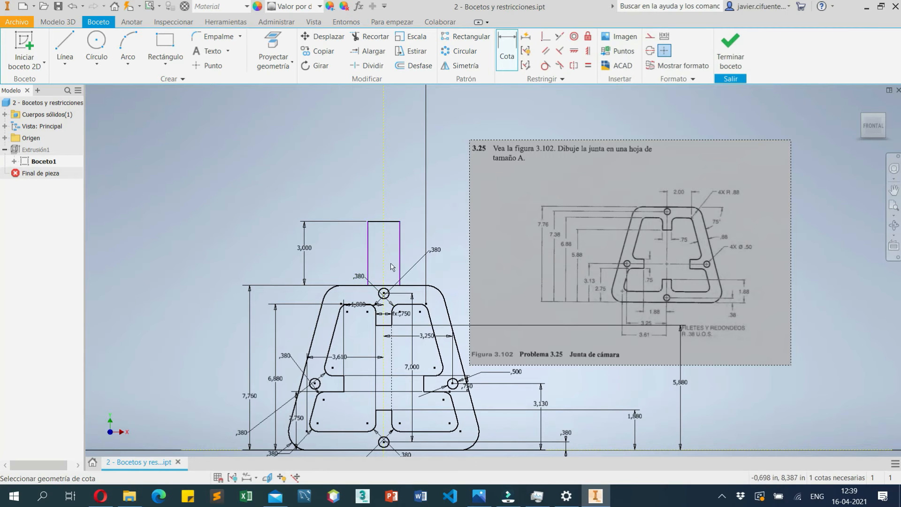
Dimension the new rectangle's width at 0.38 in and finish the sketch.
{"action": "left_click", "coordinate": [367, 241]}
{"action": "left_click", "coordinate": [399, 246]}
{"action": "left_click", "coordinate": [411, 182]}
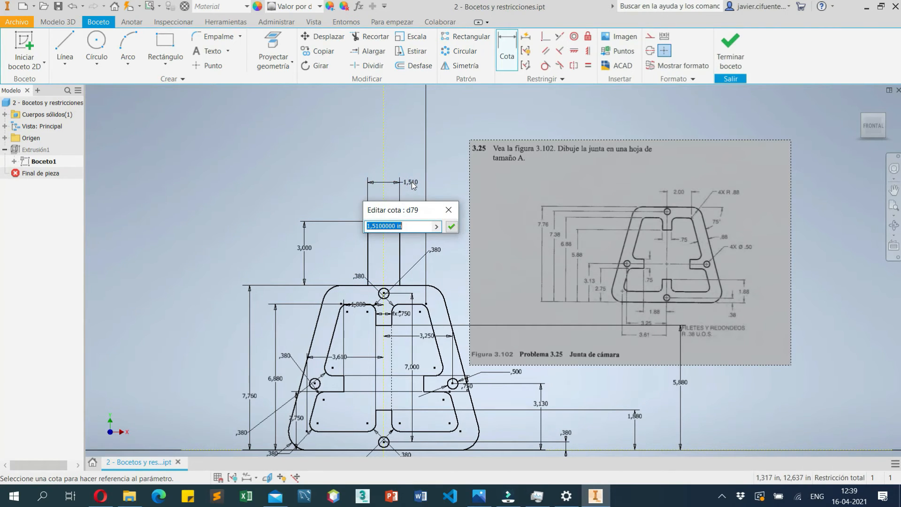
{"action": "type", "text": "0.38"}
{"action": "key", "text": "Return"}
{"action": "key", "text": "Escape"}
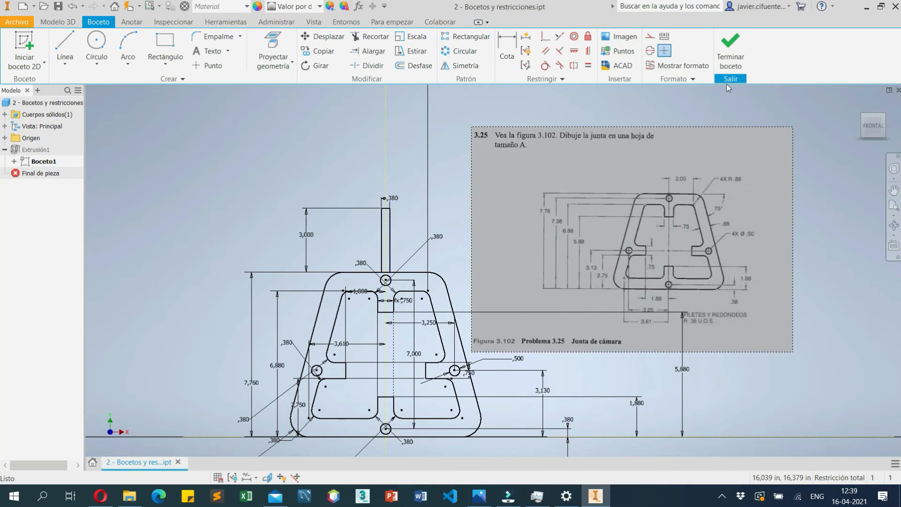
{"action": "left_click", "coordinate": [730, 49]}
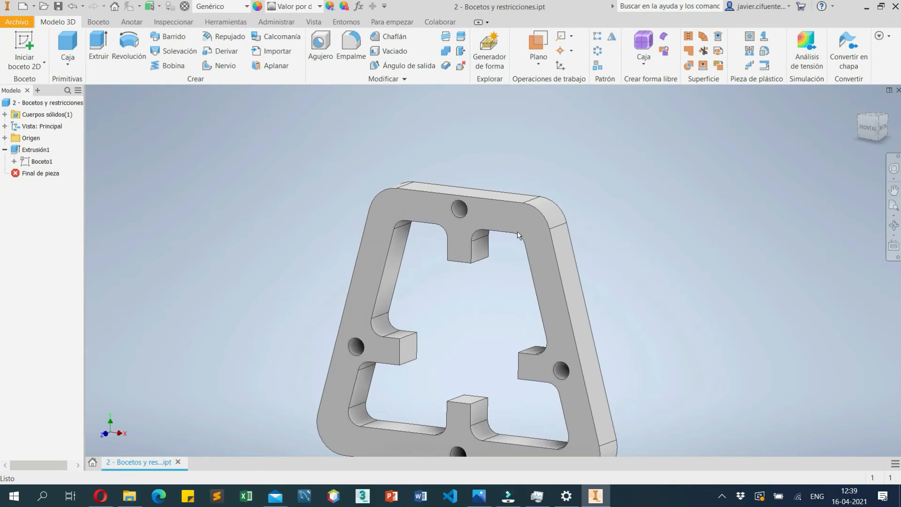
Try sharing the gasket sketch by moving it above the extrusion in the model tree, and undo the sharing.
{"action": "left_click_drag", "start_coordinate": [37, 165], "coordinate": [55, 148]}
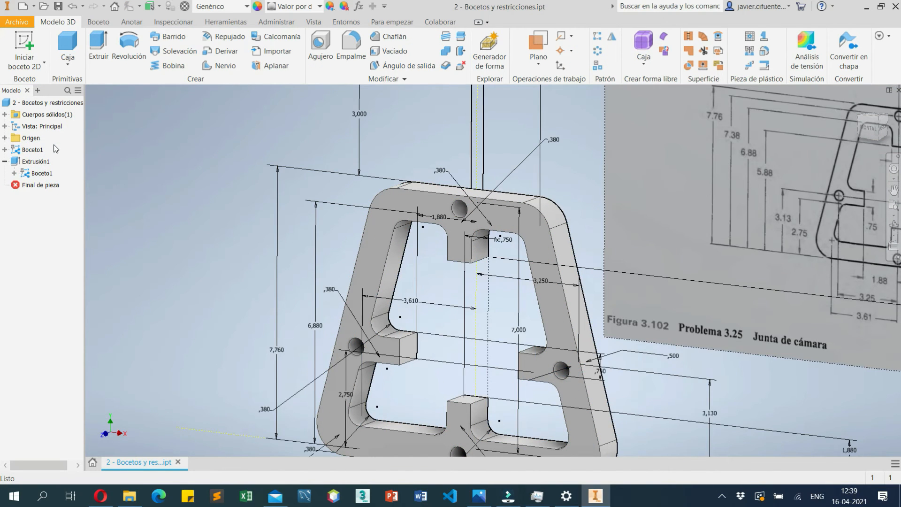
{"action": "scroll", "coordinate": [464, 194], "scroll_direction": "down", "scroll_amount": 5}
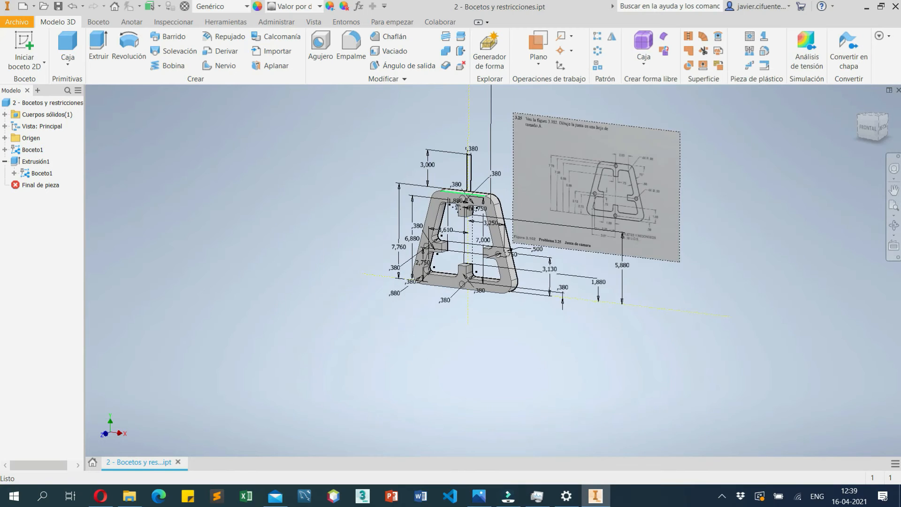
{"action": "middle_click_drag", "start_coordinate": [459, 205], "coordinate": [436, 250]}
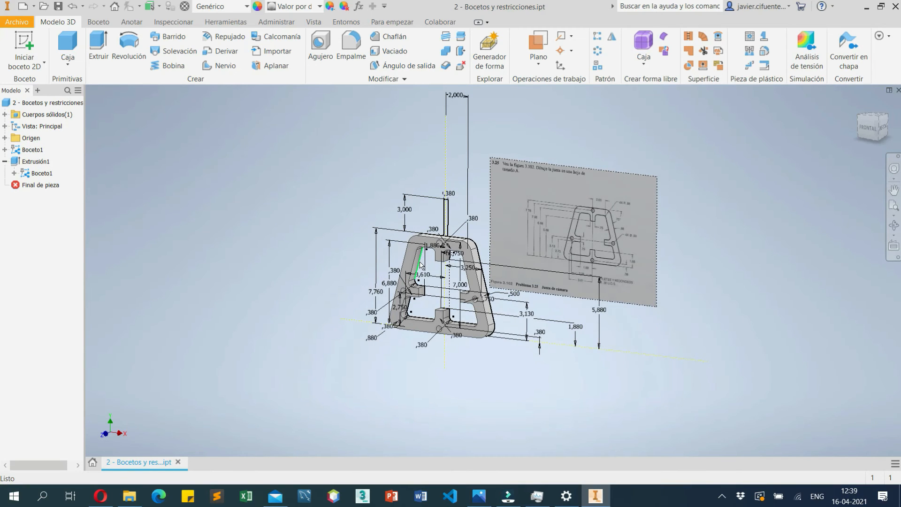
{"action": "mouse_move", "coordinate": [436, 280]}
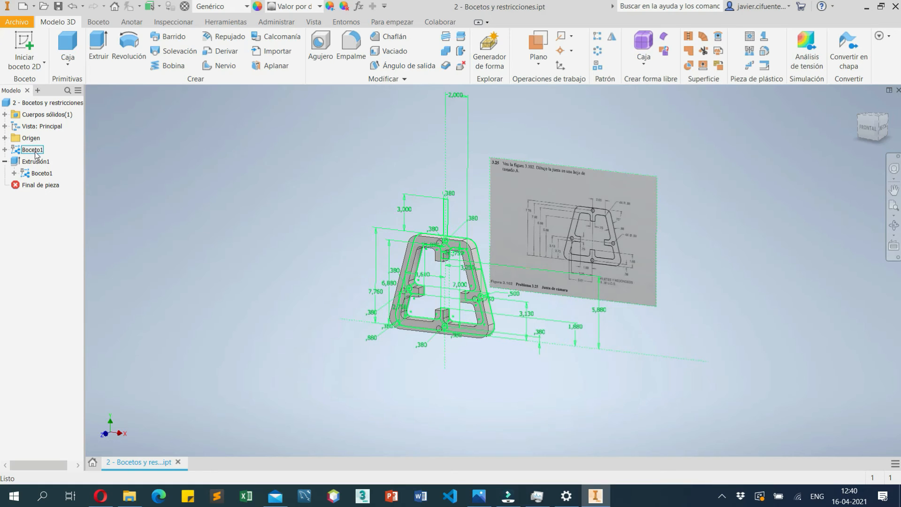
{"action": "key", "text": "ctrl+z"}
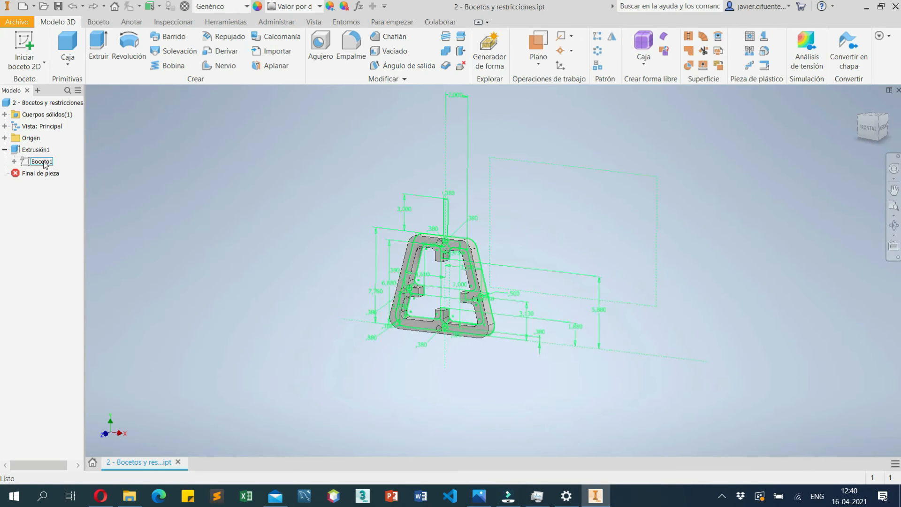
Try sharing the gasket sketch with the Share Sketch command, and undo it.
{"action": "left_click", "coordinate": [44, 161]}
{"action": "right_click", "coordinate": [45, 165]}
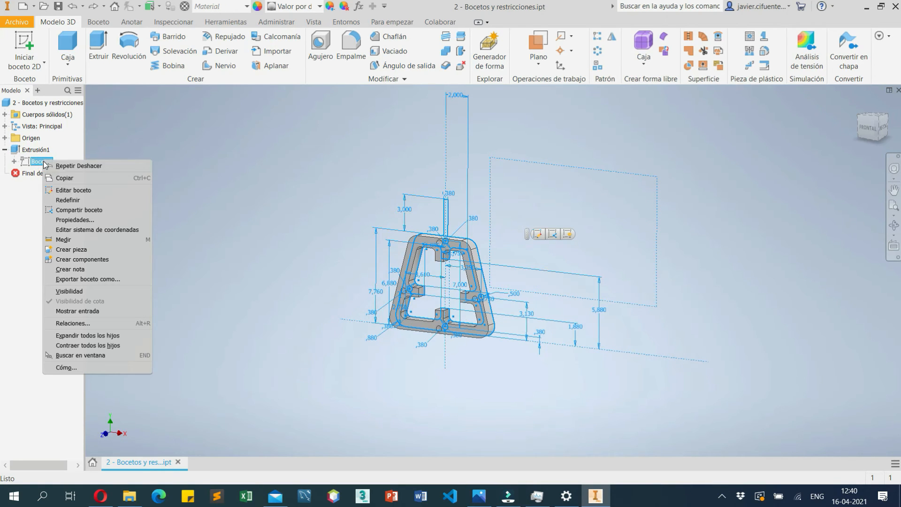
{"action": "left_click", "coordinate": [79, 210]}
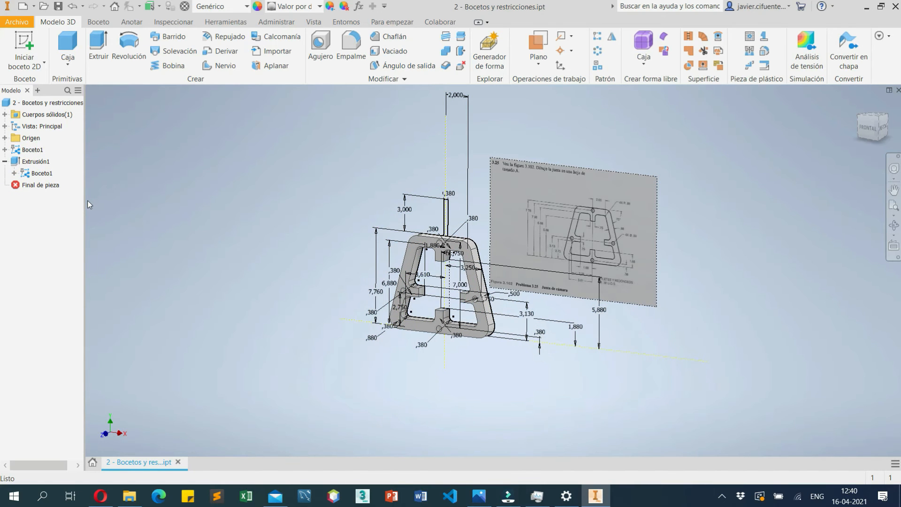
{"action": "key", "text": "ctrl+z"}
Move the gasket sketch above the extrusion in the model tree to share it for further features.
{"action": "left_click_drag", "start_coordinate": [29, 162], "coordinate": [65, 156]}
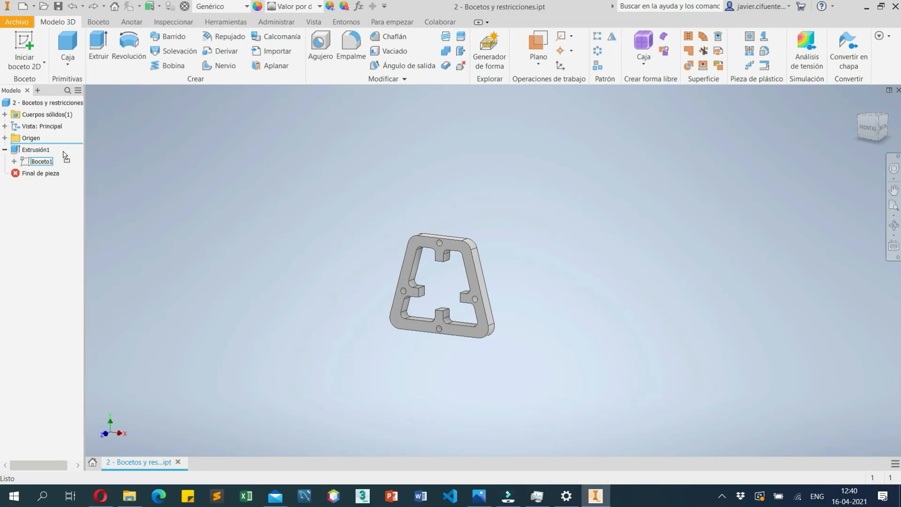
Share the gasket sketch from above the extrusion and extrude its 0.38 in wide rectangle 2 in, joined to the gasket.
{"action": "left_click_drag", "start_coordinate": [65, 156], "coordinate": [66, 157]}
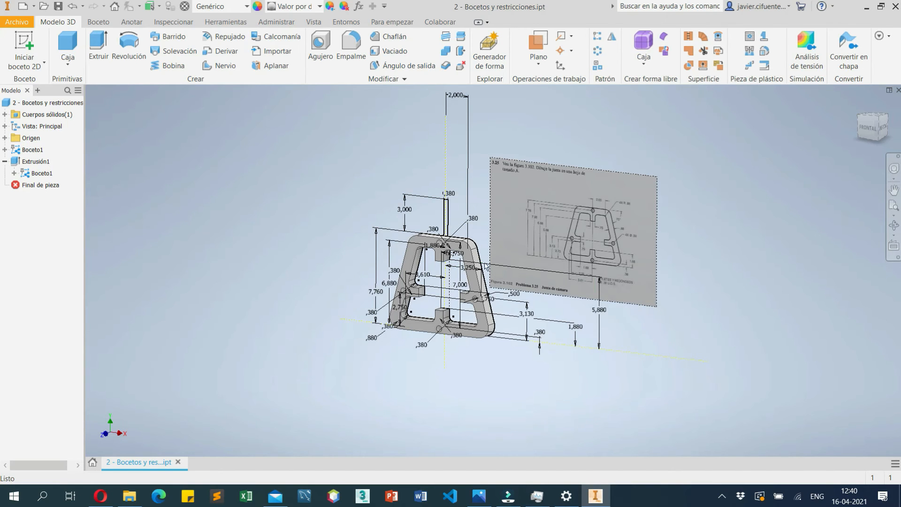
{"action": "scroll", "coordinate": [442, 222], "scroll_direction": "up", "scroll_amount": 3}
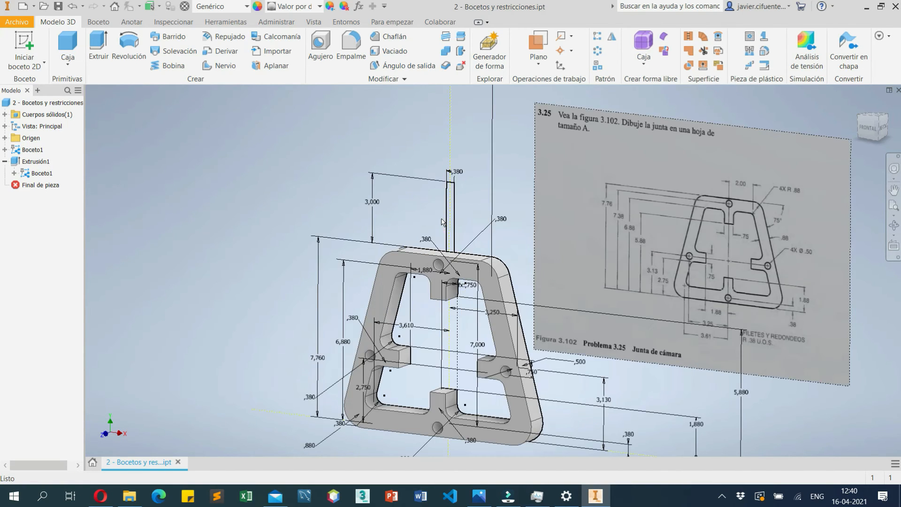
{"action": "key", "text": "e"}
{"action": "left_click", "coordinate": [454, 223]}
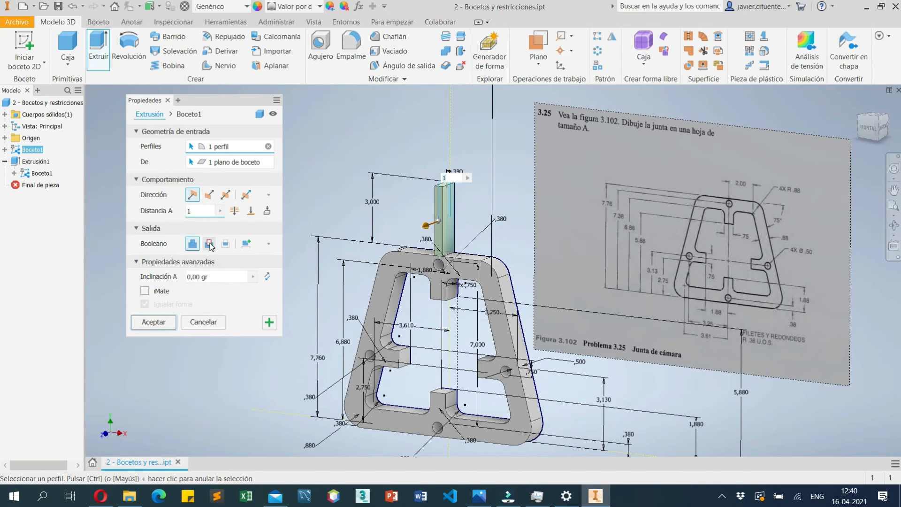
{"action": "left_click_drag", "start_coordinate": [201, 212], "coordinate": [179, 211]}
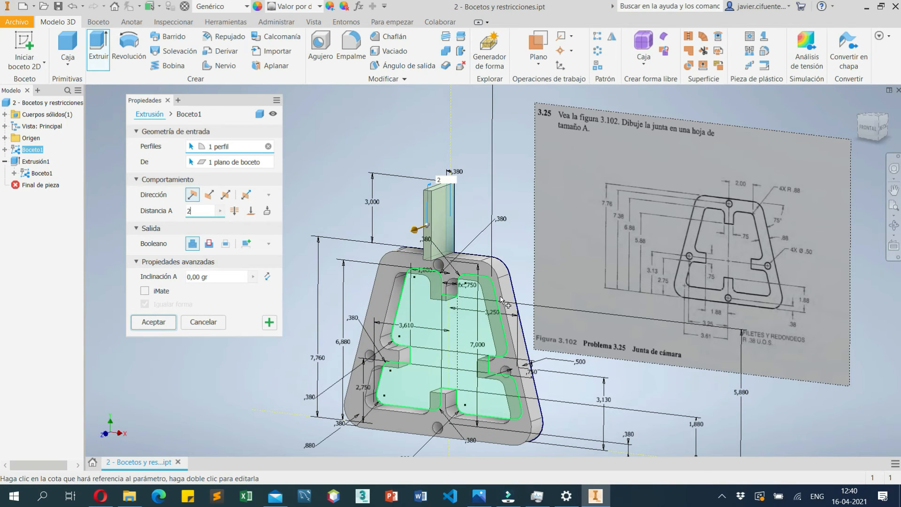
{"action": "left_click", "coordinate": [154, 322]}
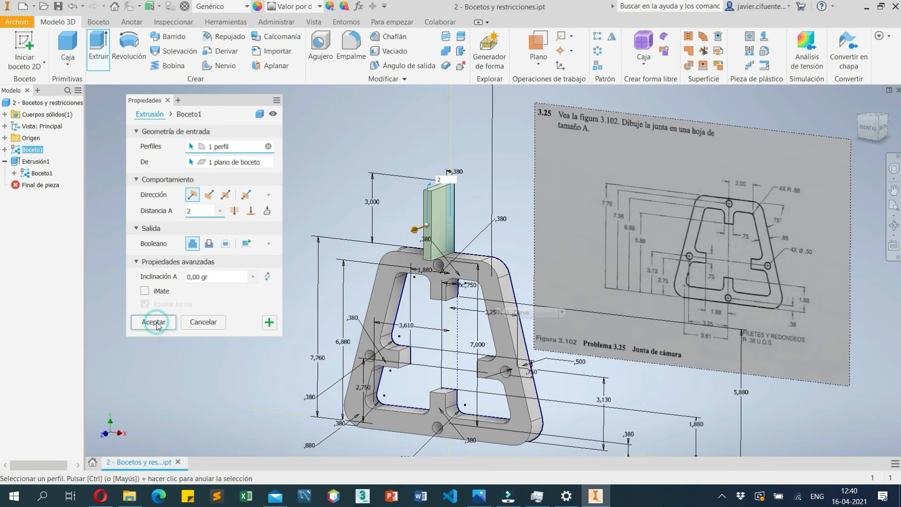
{"action": "middle_click_drag", "start_coordinate": [457, 297], "coordinate": [404, 252]}
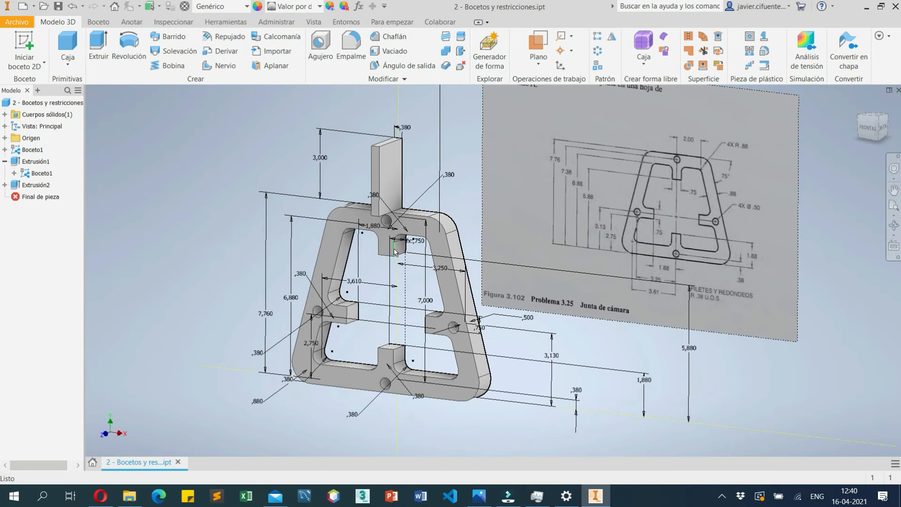
Start a sketch on the side face of the new tab and draw a circle about 1.28 in in diameter near its middle.
{"action": "mouse_move", "coordinate": [395, 253]}
{"action": "left_click", "coordinate": [5, 138]}
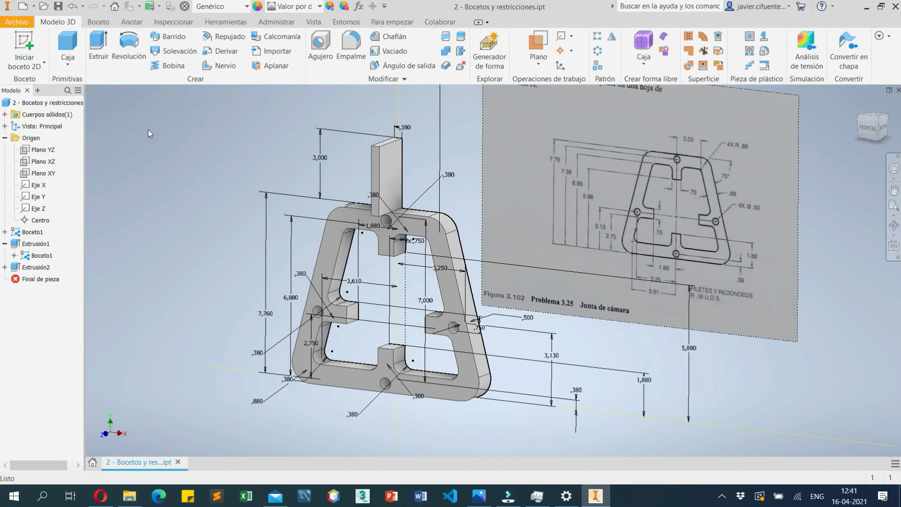
{"action": "left_click", "coordinate": [27, 46]}
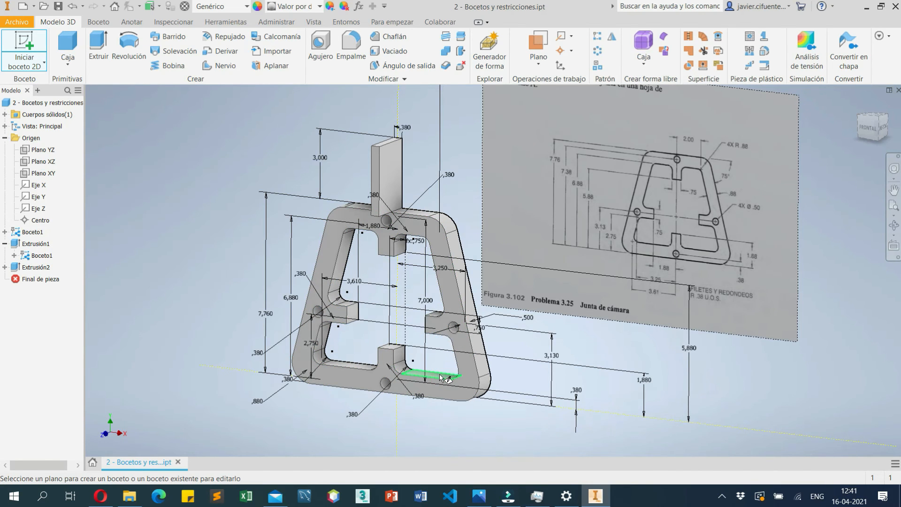
{"action": "left_click", "coordinate": [391, 179]}
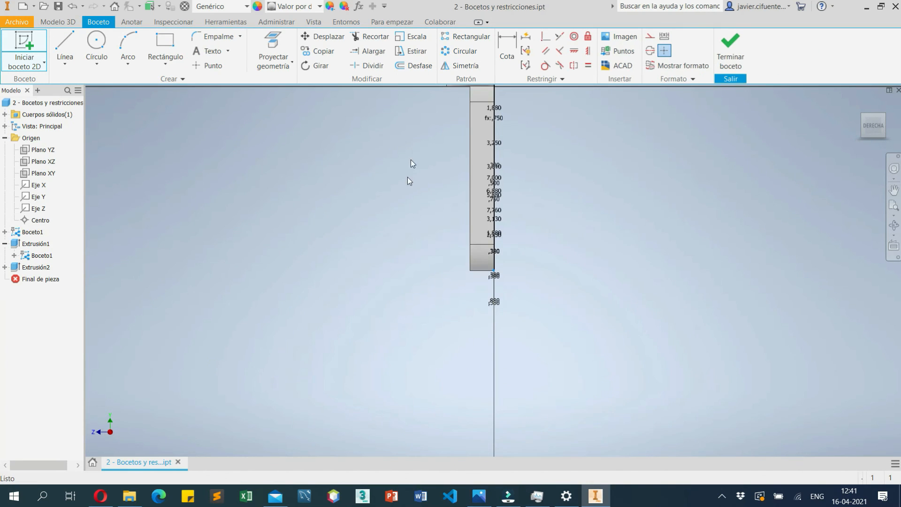
{"action": "left_click", "coordinate": [104, 42]}
{"action": "scroll", "coordinate": [441, 291], "scroll_direction": "down", "scroll_amount": 3}
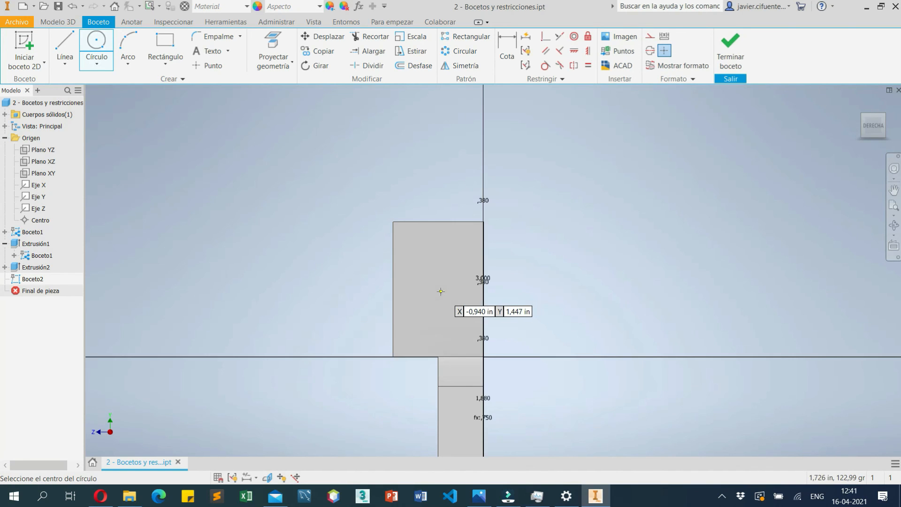
{"action": "left_click", "coordinate": [436, 287]}
{"action": "left_click", "coordinate": [439, 317]}
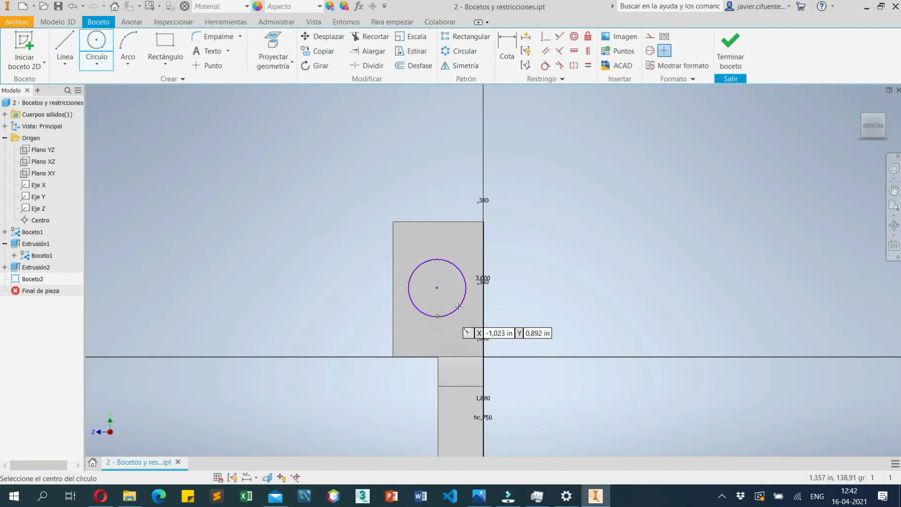
Project the outline of the tab's side face into the sketch.
{"action": "left_click", "coordinate": [273, 43]}
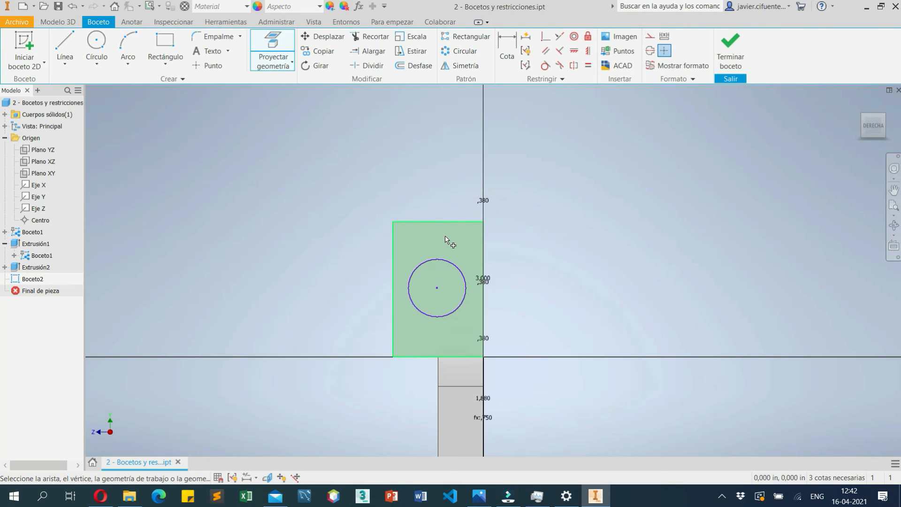
{"action": "mouse_move", "coordinate": [461, 253]}
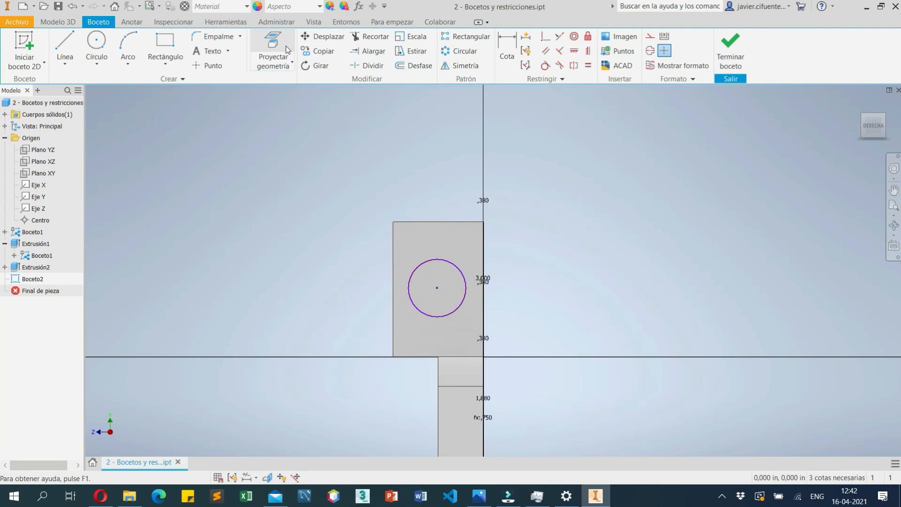
{"action": "left_click", "coordinate": [419, 237]}
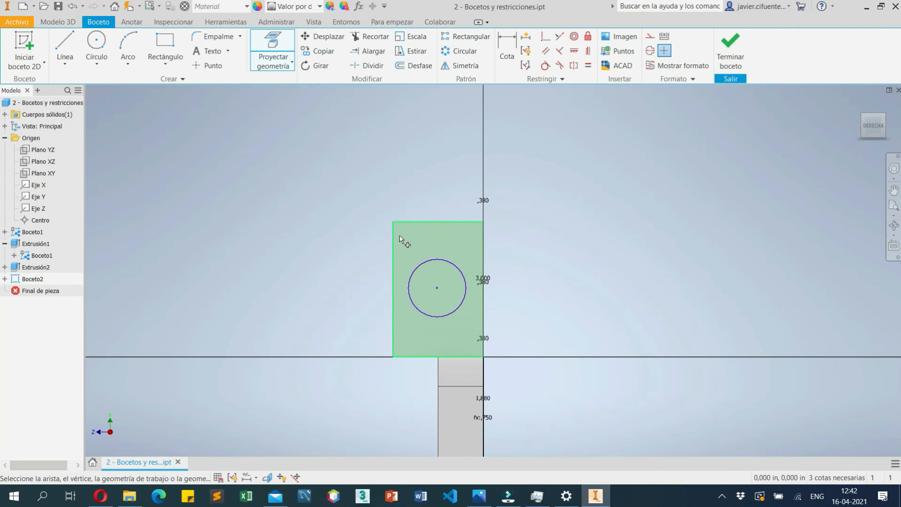
Draw a diagonal line between opposite corners of the projected face and make it a construction line.
{"action": "left_click", "coordinate": [66, 43]}
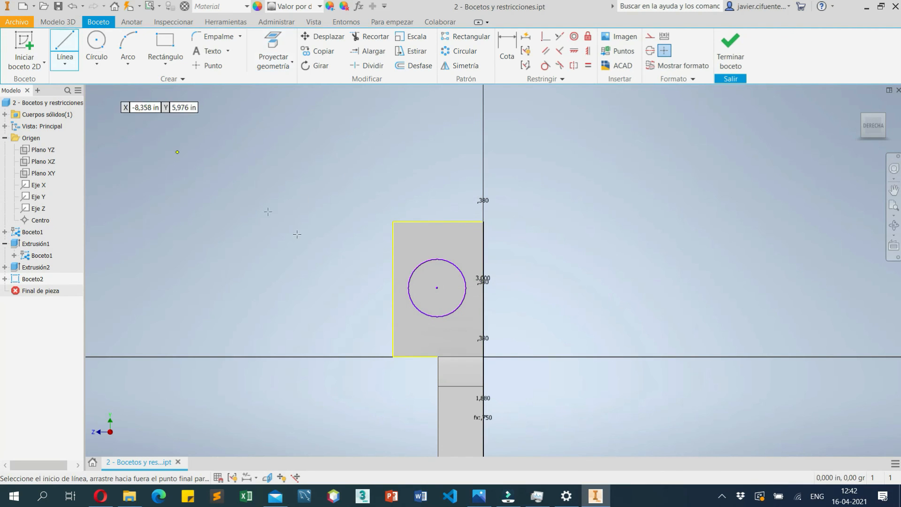
{"action": "scroll", "coordinate": [539, 301], "scroll_direction": "up", "scroll_amount": 2}
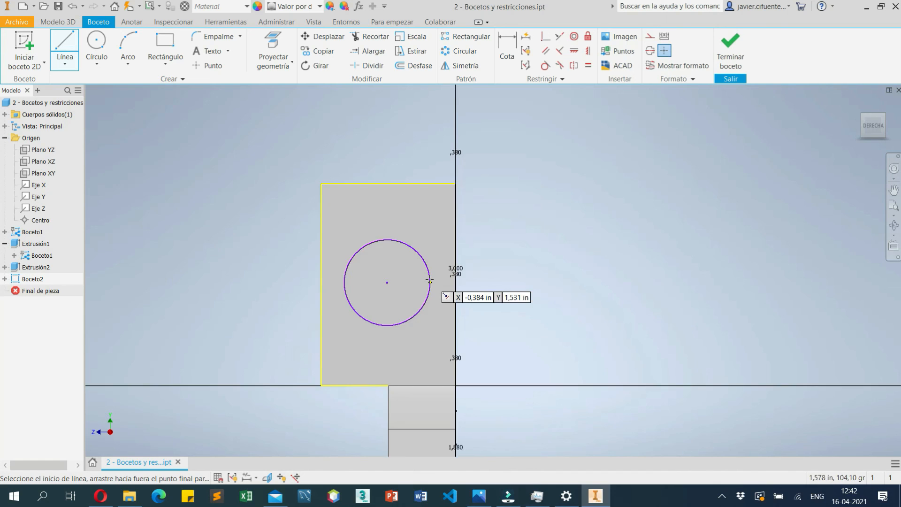
{"action": "scroll", "coordinate": [432, 296], "scroll_direction": "down", "scroll_amount": 4}
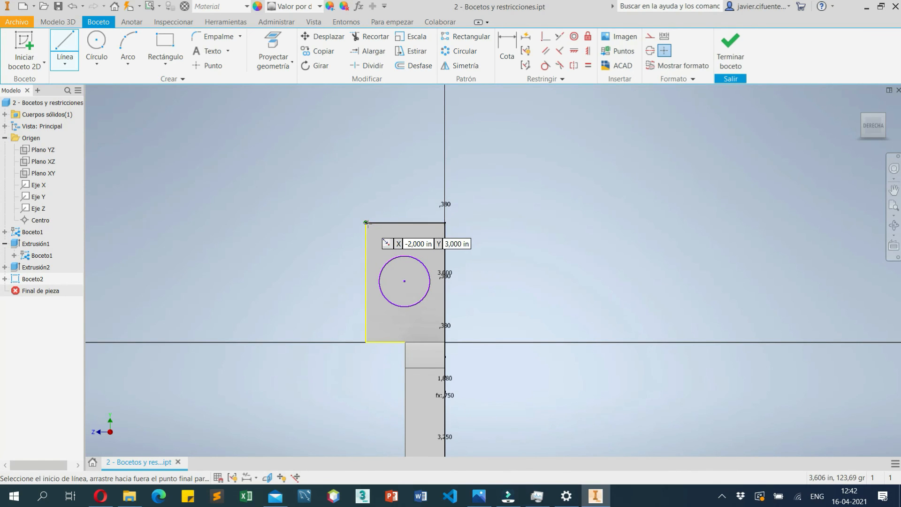
{"action": "left_click", "coordinate": [366, 223]}
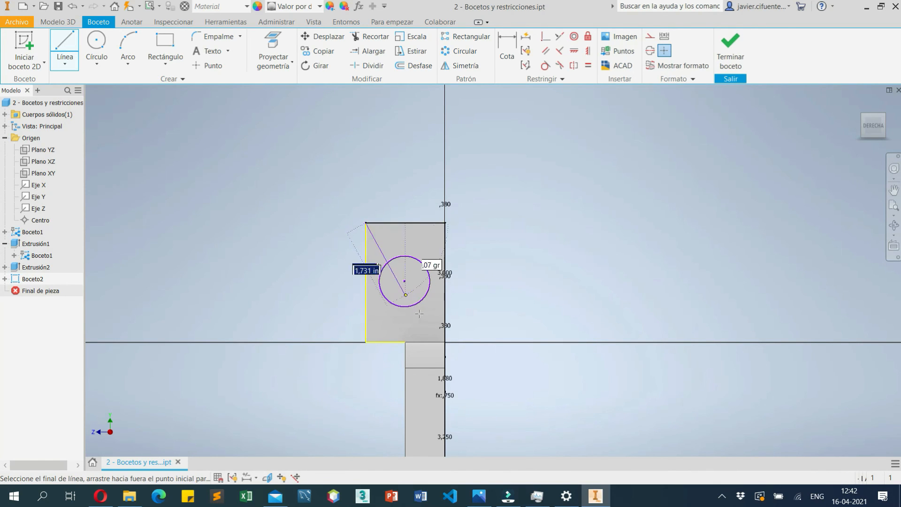
{"action": "left_click", "coordinate": [445, 341]}
{"action": "key", "text": "Escape"}
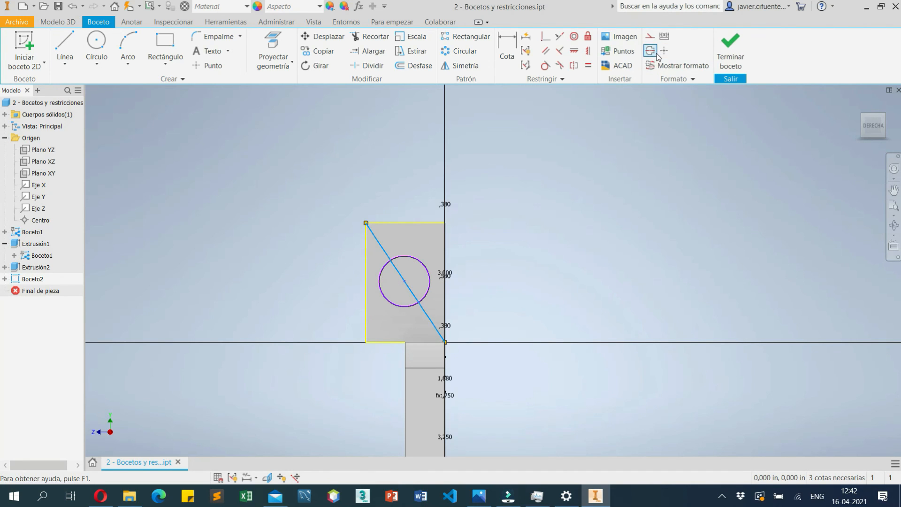
{"action": "left_click", "coordinate": [650, 37]}
{"action": "left_click", "coordinate": [531, 208]}
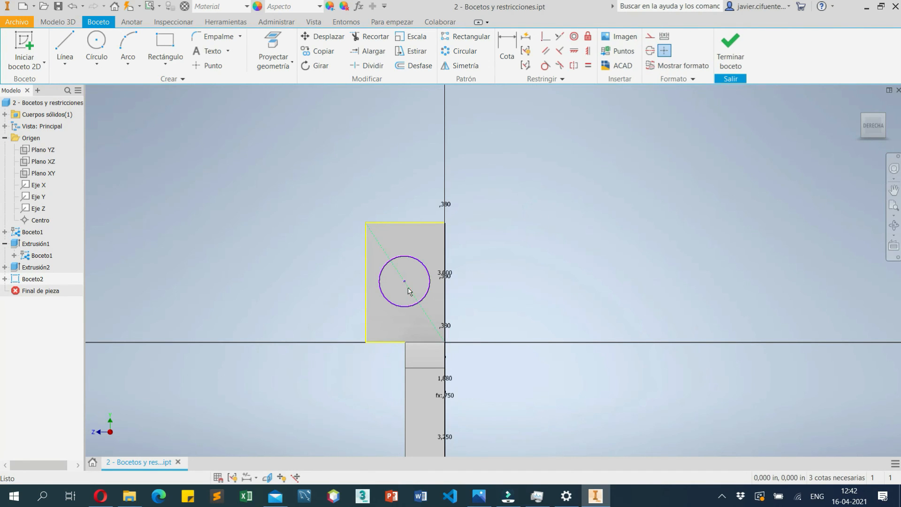
Centre the circle on the midpoint of the construction diagonal and dimension its diameter at 0.38 in.
{"action": "left_click", "coordinate": [428, 268]}
{"action": "mouse_move", "coordinate": [428, 268]}
{"action": "left_mouse_down"}
{"action": "mouse_move", "coordinate": [404, 250]}
{"action": "mouse_move", "coordinate": [403, 281]}
{"action": "mouse_move", "coordinate": [424, 295]}
{"action": "mouse_move", "coordinate": [430, 257]}
{"action": "left_mouse_up"}
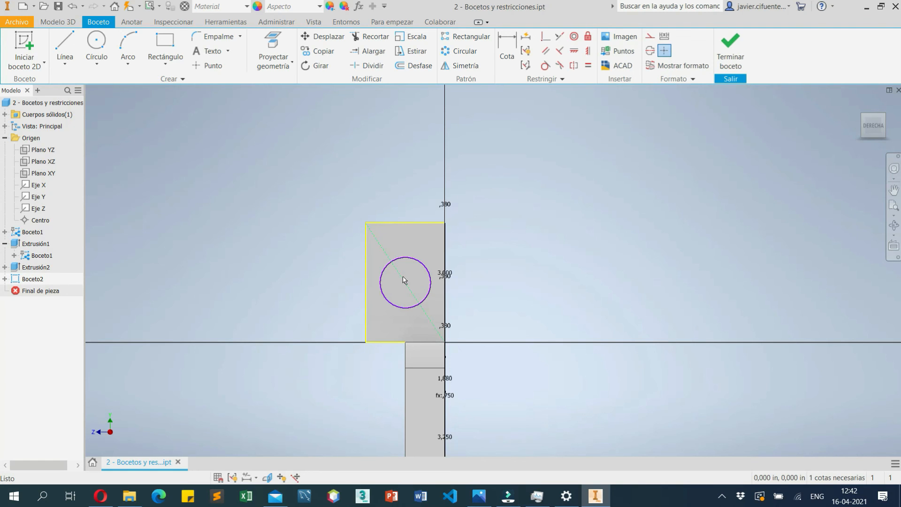
{"action": "key", "text": "d"}
{"action": "left_click", "coordinate": [429, 271]}
{"action": "left_click", "coordinate": [493, 227]}
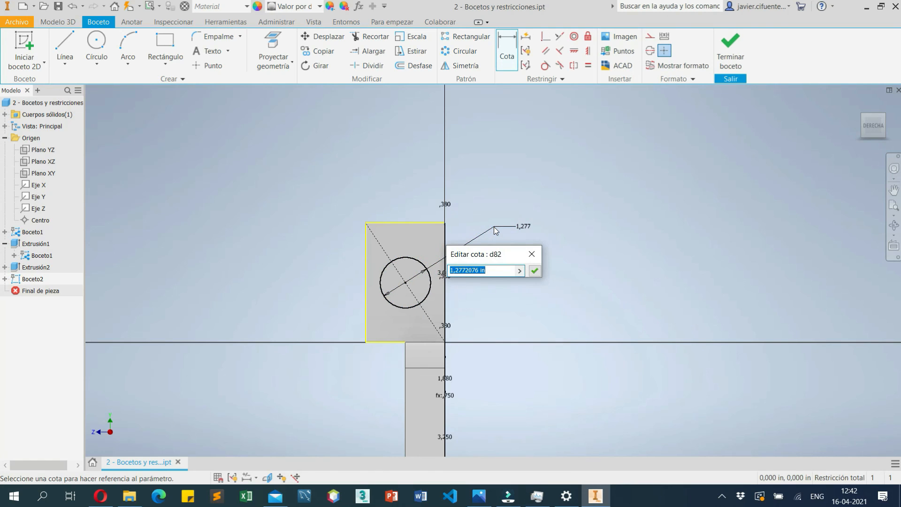
{"action": "type", "text": "0.38"}
{"action": "key", "text": "Return"}
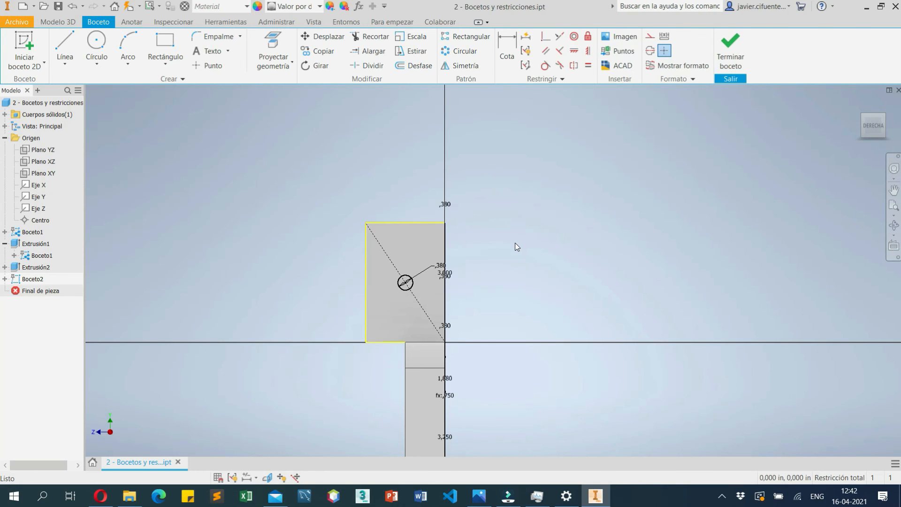
Start an extrusion of the tab's circle as a cut in the inverted direction, into the tab.
{"action": "key", "text": "e"}
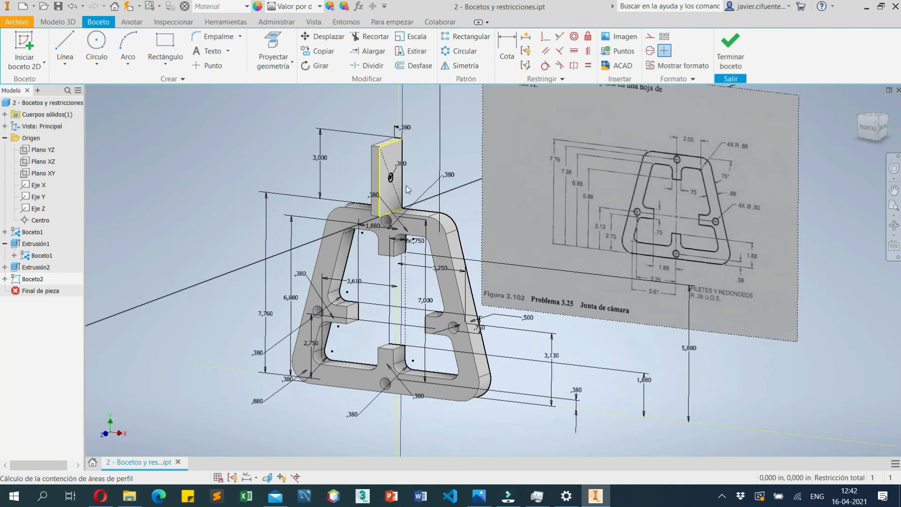
{"action": "scroll", "coordinate": [388, 164], "scroll_direction": "up", "scroll_amount": 6}
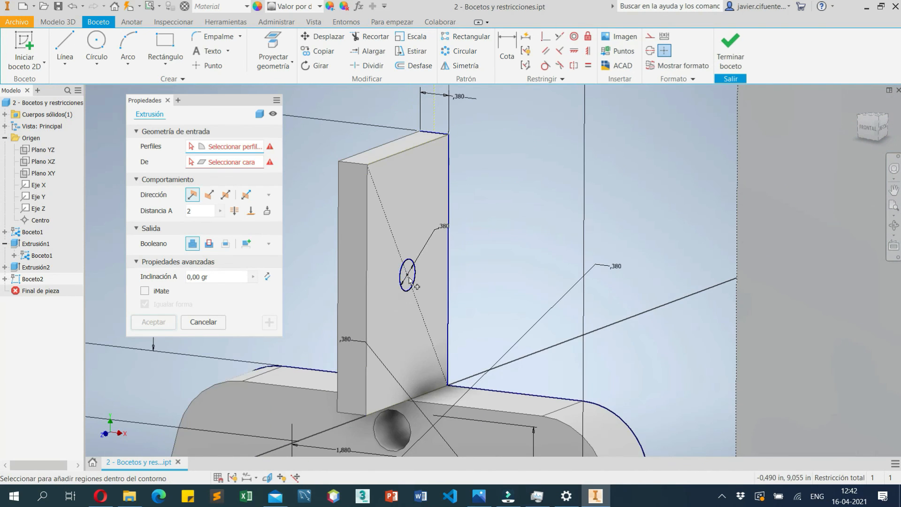
{"action": "left_click", "coordinate": [407, 276]}
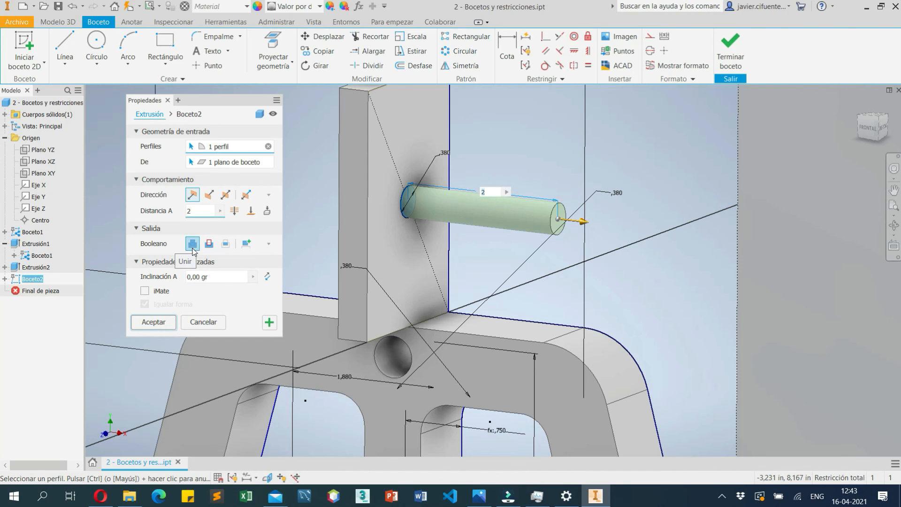
{"action": "left_click", "coordinate": [209, 244]}
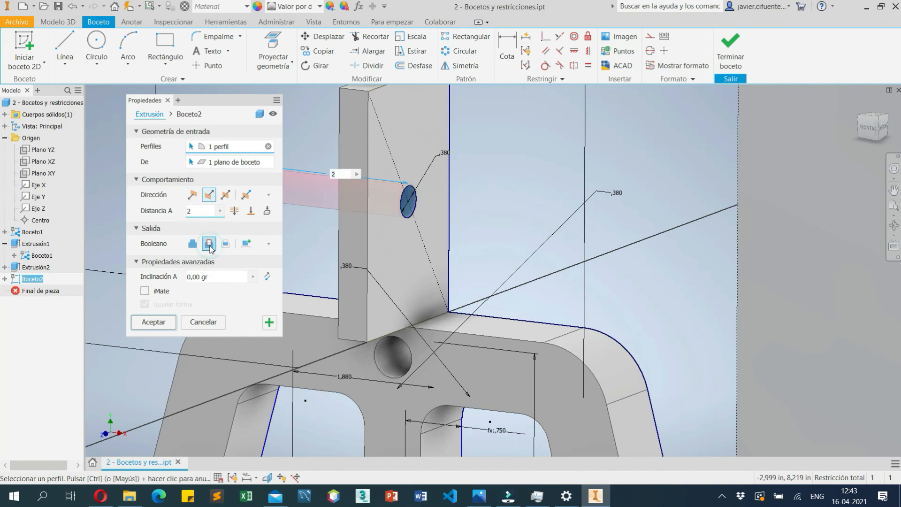
{"action": "middle_click_drag", "start_coordinate": [362, 186], "coordinate": [427, 208]}
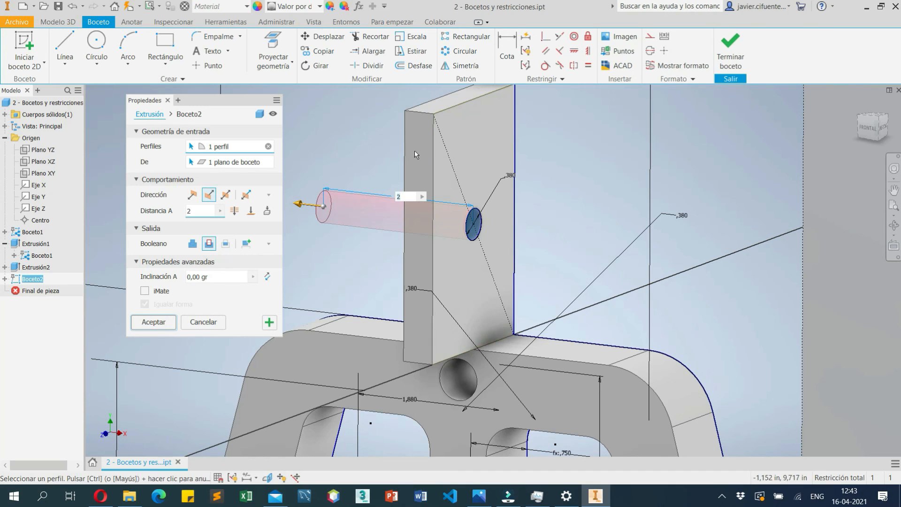
{"action": "left_click", "coordinate": [195, 199]}
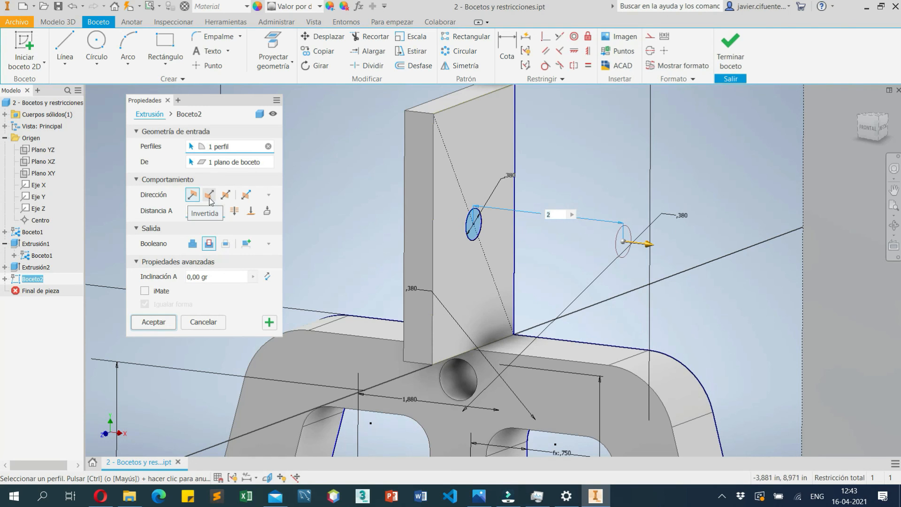
{"action": "left_click", "coordinate": [209, 196]}
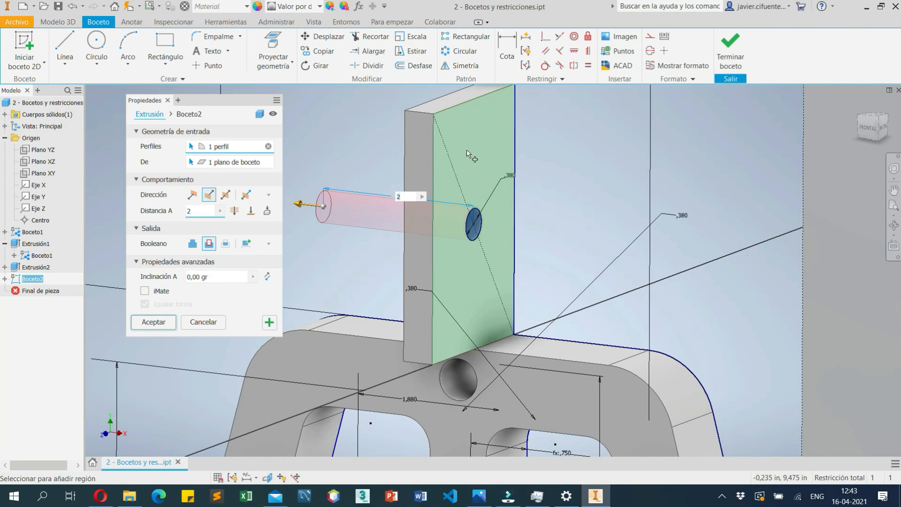
Try the Through All and To extents for the circular cut.
{"action": "left_click", "coordinate": [238, 212]}
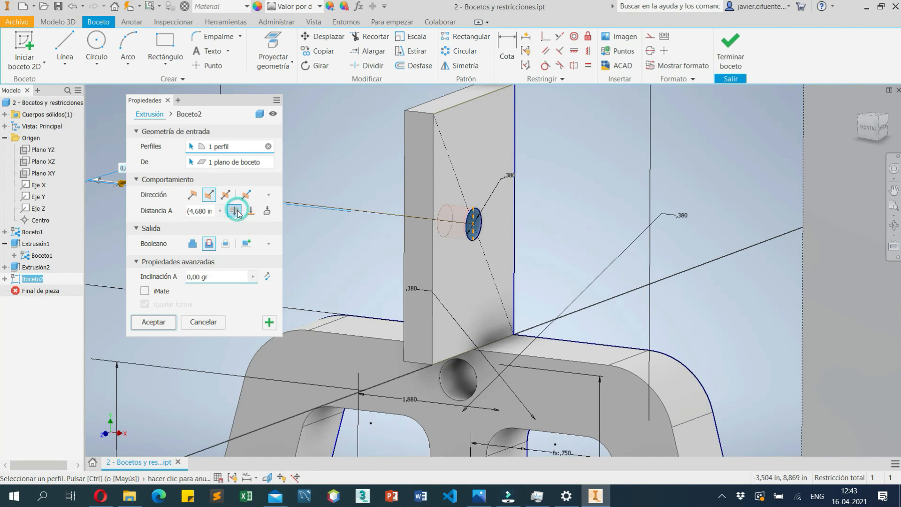
{"action": "left_click", "coordinate": [250, 214]}
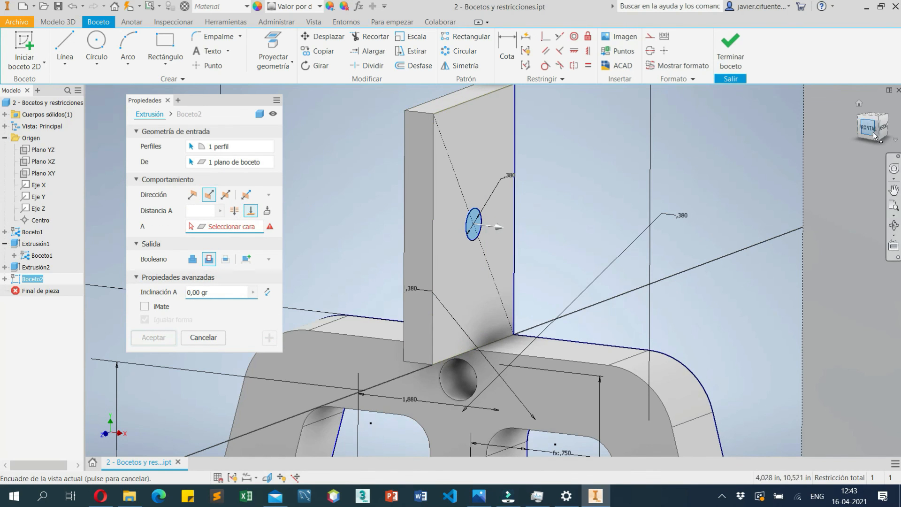
{"action": "left_click", "coordinate": [235, 210]}
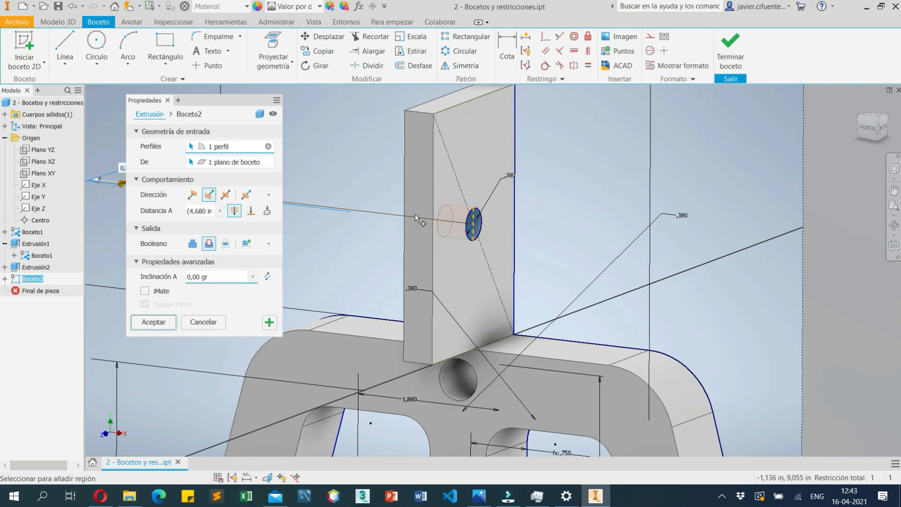
End the circular cut at the tab's opposite face with the To extent and accept the extrusion.
{"action": "left_click", "coordinate": [250, 211]}
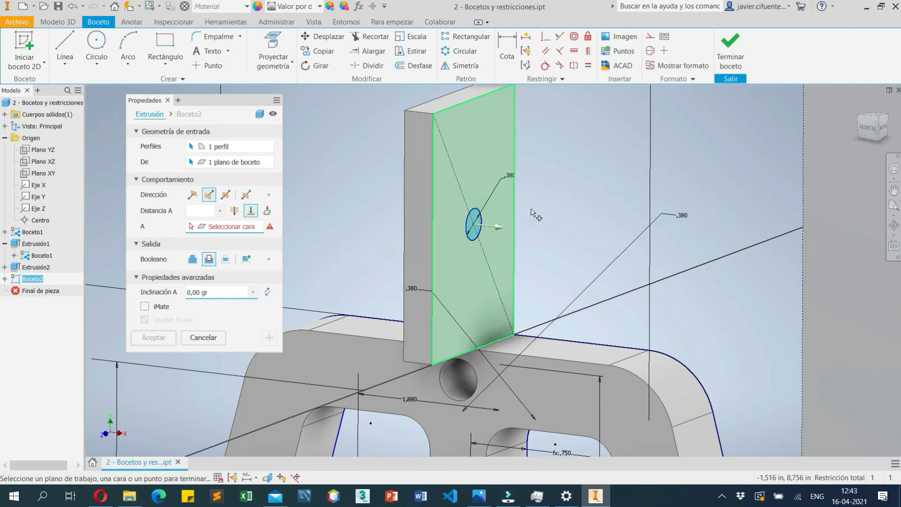
{"action": "left_click", "coordinate": [866, 127]}
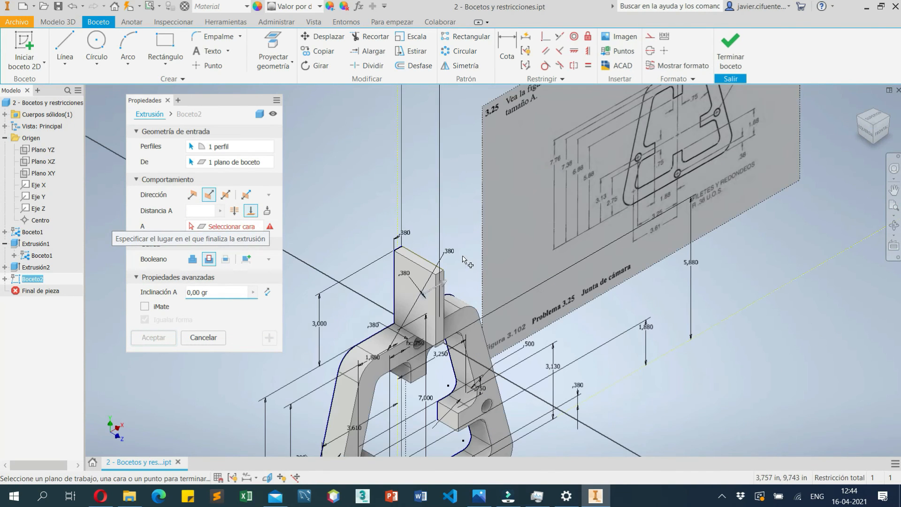
{"action": "left_click", "coordinate": [405, 307]}
{"action": "scroll", "coordinate": [407, 305], "scroll_direction": "down", "scroll_amount": 5}
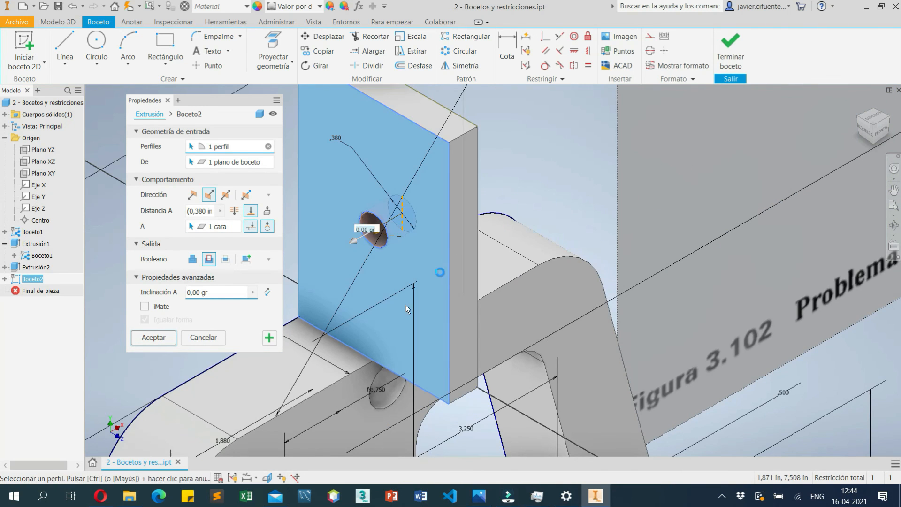
{"action": "scroll", "coordinate": [455, 286], "scroll_direction": "up", "scroll_amount": 3}
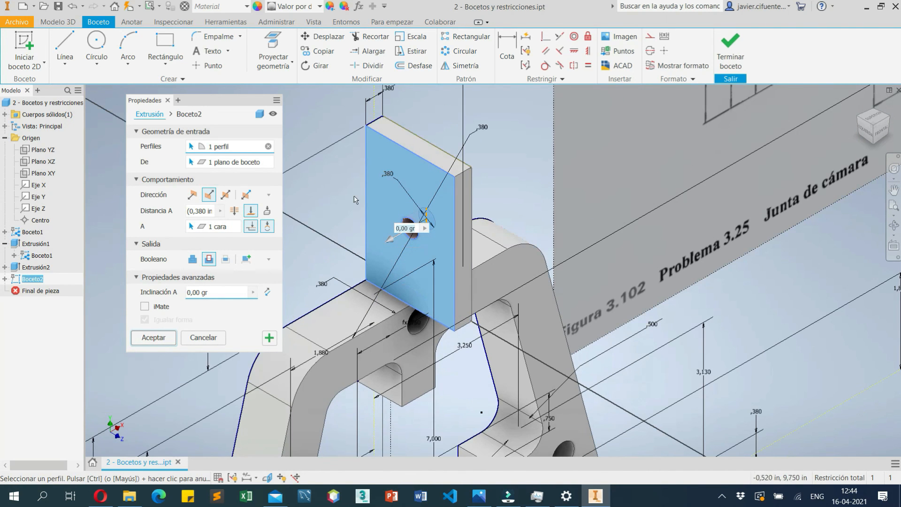
{"action": "middle_click_drag", "start_coordinate": [412, 272], "coordinate": [436, 249]}
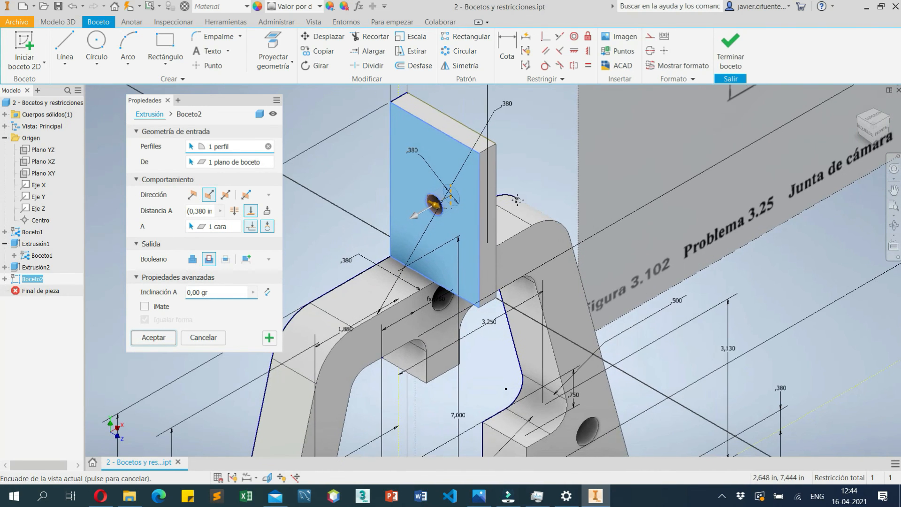
{"action": "left_click", "coordinate": [154, 337]}
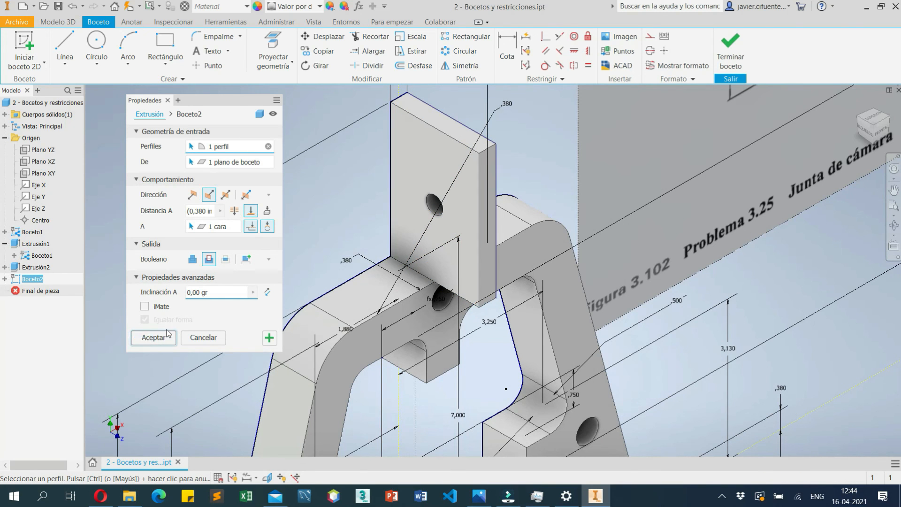
{"action": "left_click", "coordinate": [893, 119]}
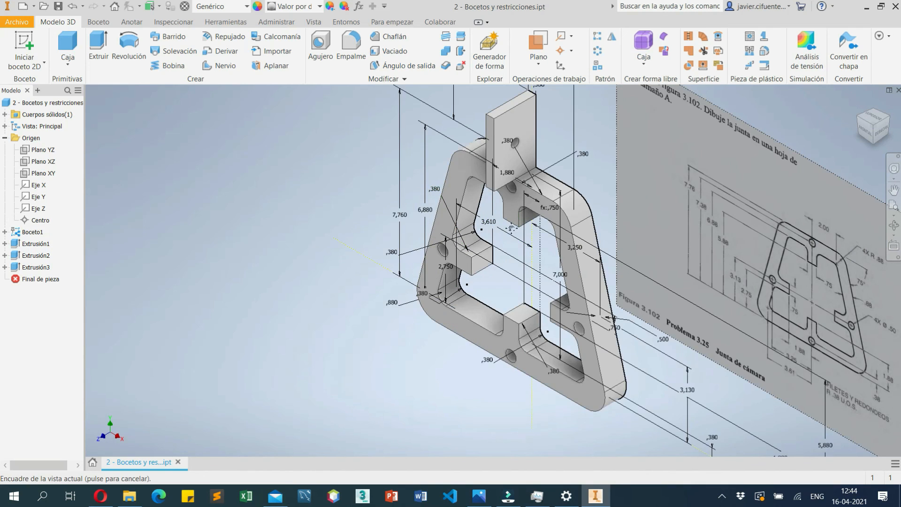